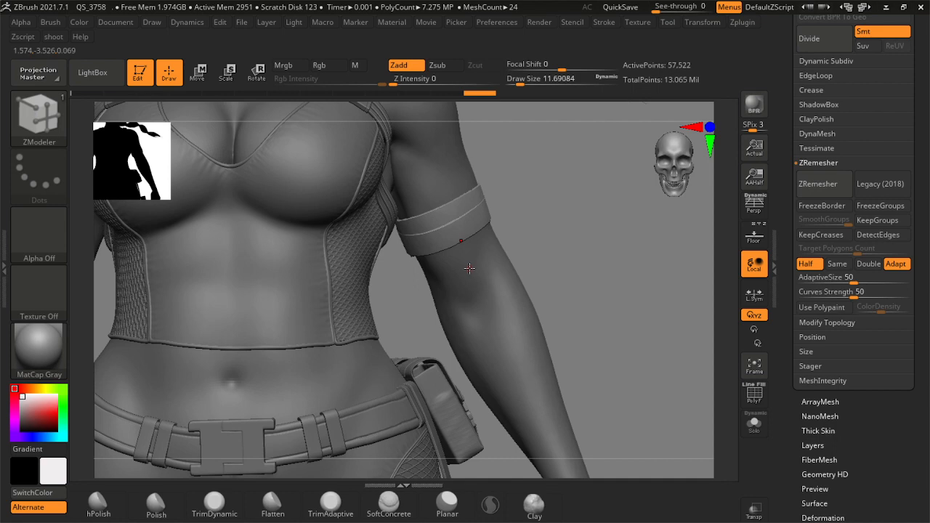
Look over the brush library without choosing a brush and set the draw size to about 104.
key(b)
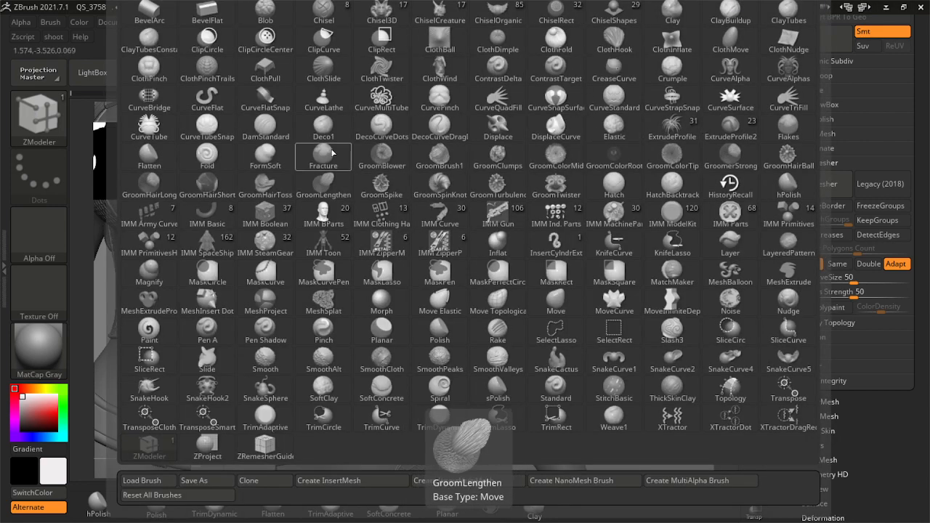
click(141, 169)
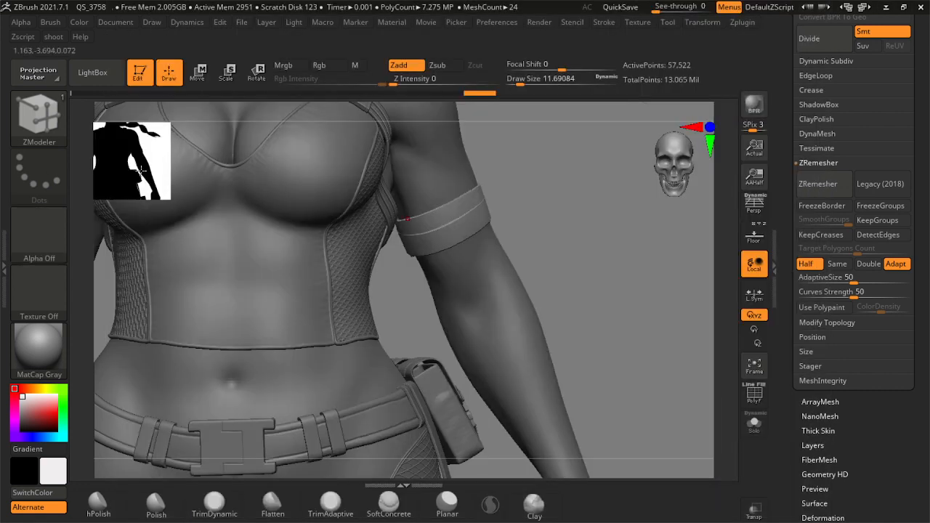
mouse_move(553, 265)
alt+mouse_down()
mouse_move(548, 274)
mouse_move(567, 257)
mouse_move(570, 273)
mouse_move(571, 253)
mouse_move(587, 268)
mouse_move(602, 260)
mouse_move(597, 276)
mouse_move(579, 268)
alt+mouse_up()
key(s)
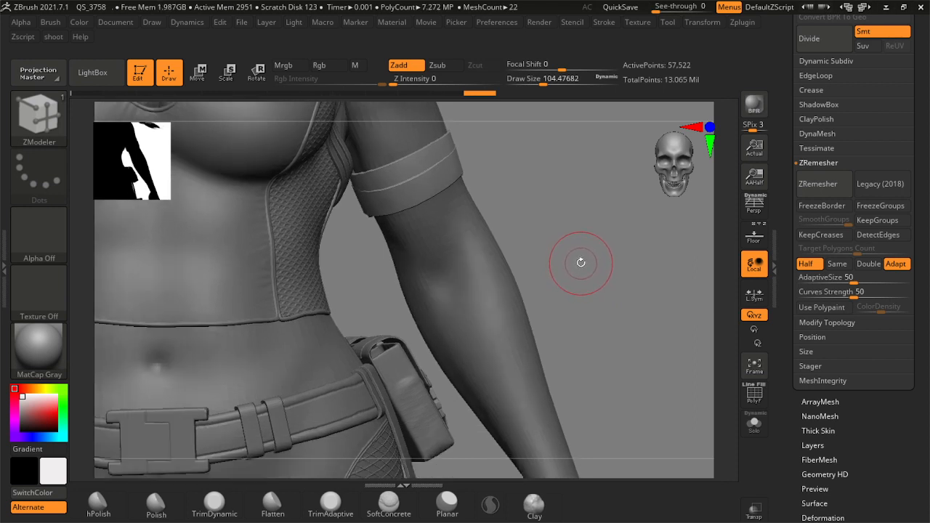
alt+drag(590, 285, 592, 233)
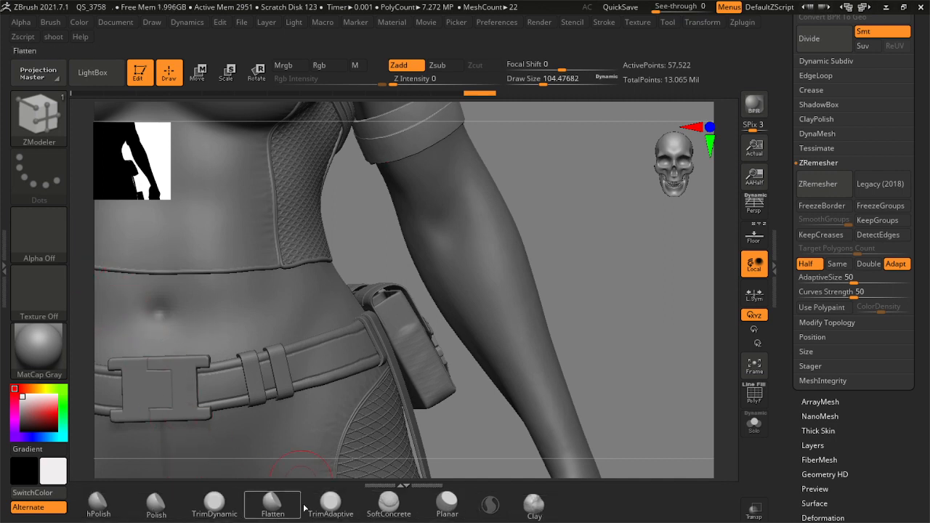
alt+drag(606, 321, 560, 310)
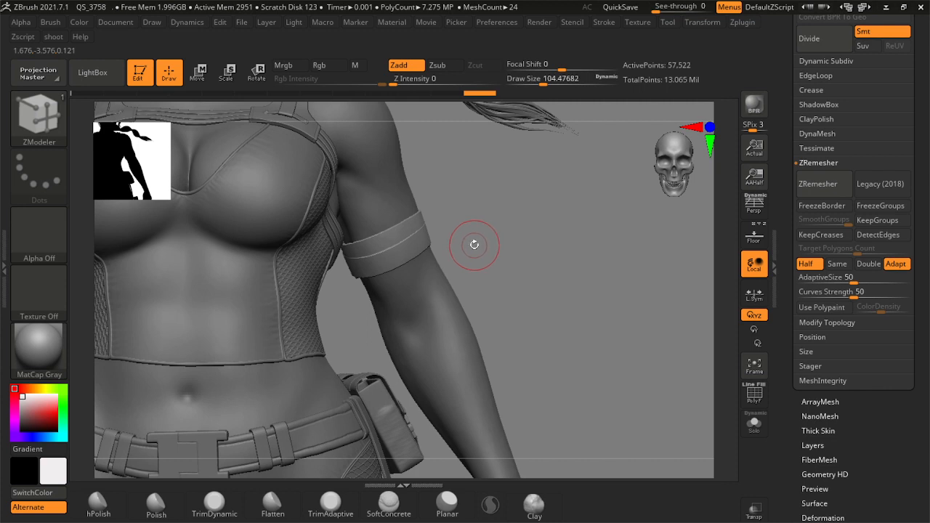
Switch through the Move, ClayBuildup and Standard brushes, ending on DamStandard.
key(b)
key(m)
key(v)
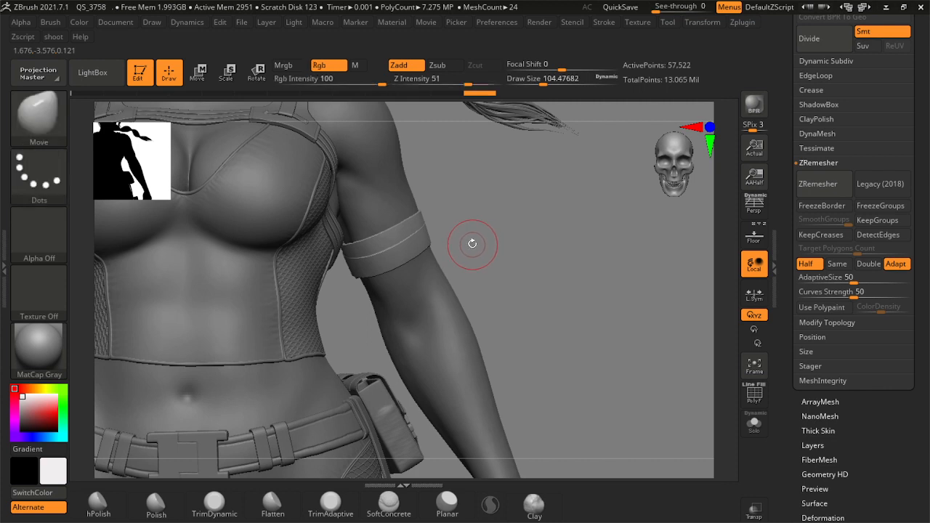
key(b)
key(c)
key(b)
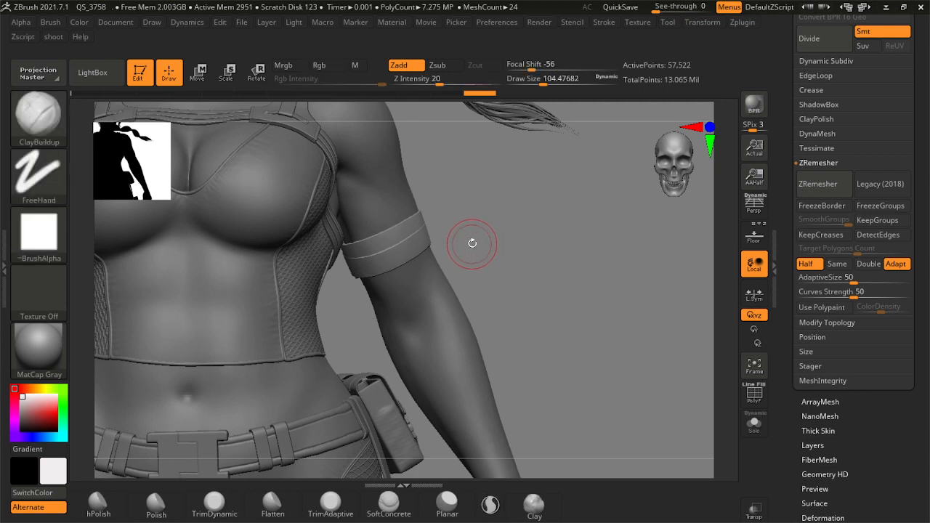
key(b)
key(s)
key(t)
key(b)
key(d)
key(s)
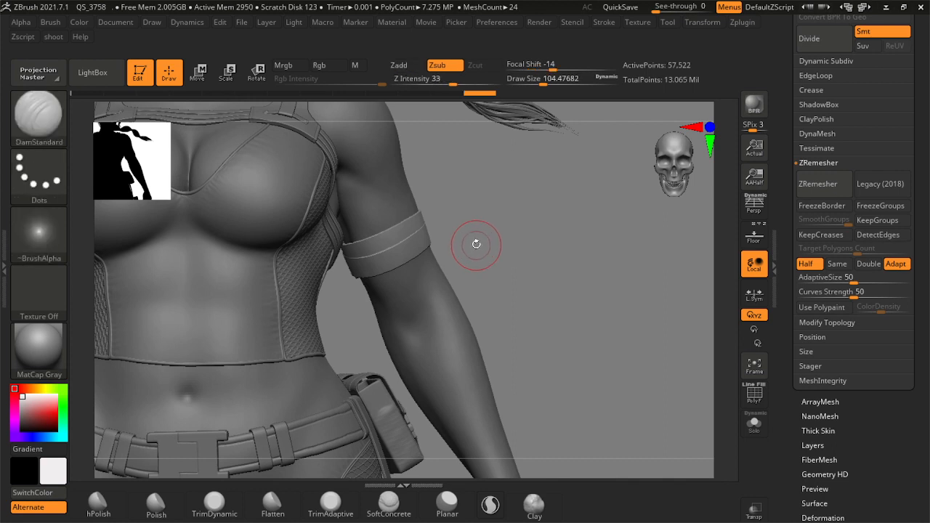
mouse_move(553, 301)
mouse_down()
mouse_move(534, 317)
mouse_move(532, 291)
mouse_up()
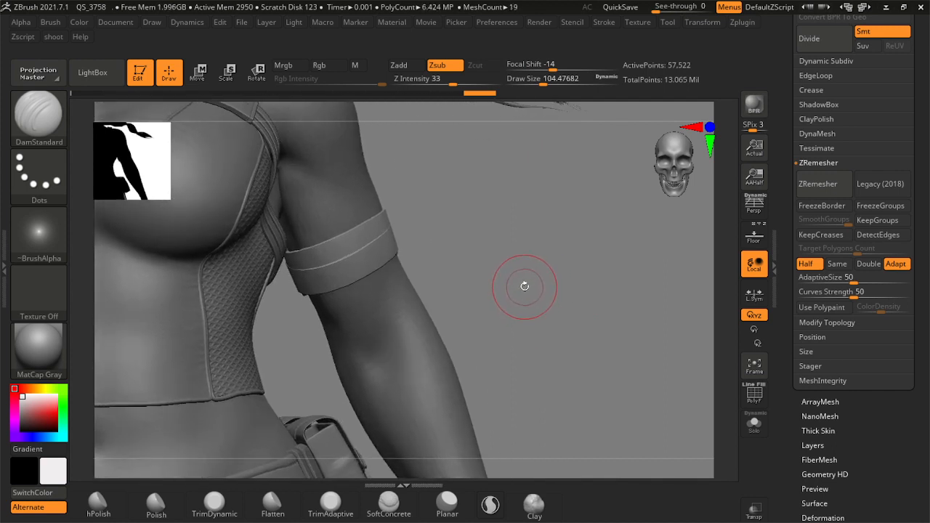
mouse_move(484, 270)
mouse_down()
mouse_move(502, 301)
mouse_move(500, 279)
mouse_move(407, 247)
mouse_up()
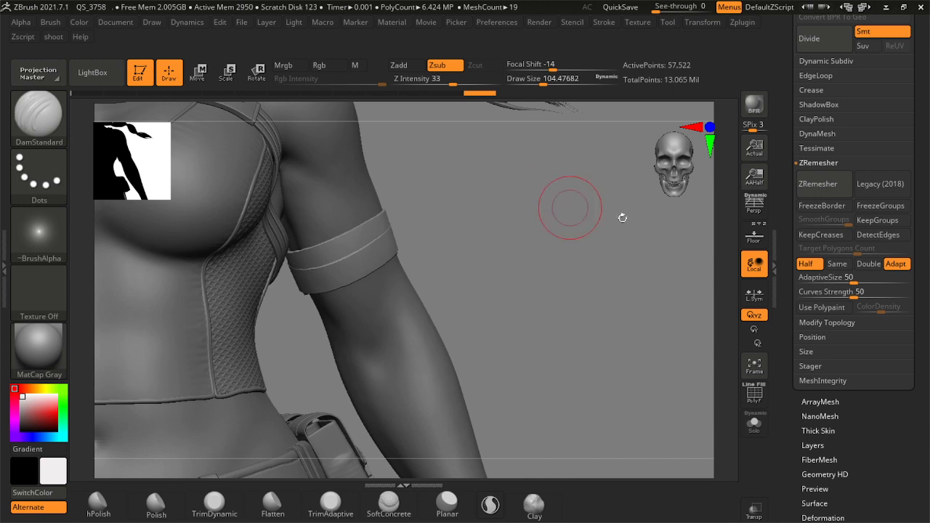
scroll(907, 210, up, 5)
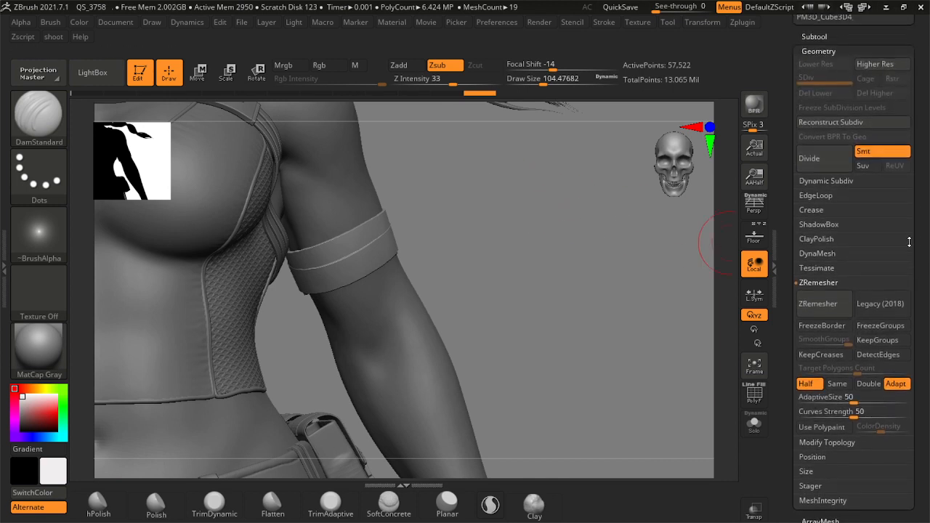
scroll(906, 238, down, 3)
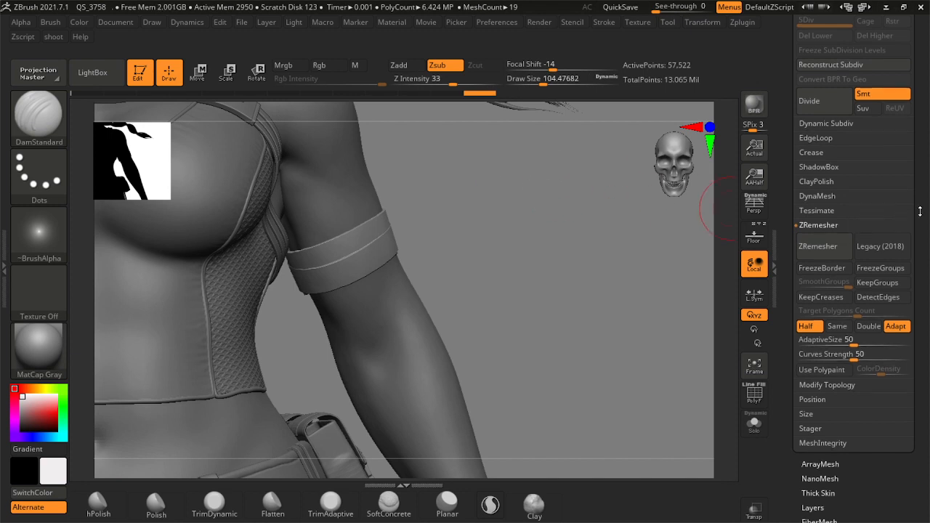
scroll(858, 291, down, 1)
Examine the commands in the custom shoot menu, both from the menu bar and as a pop-up at the cursor.
key(space)
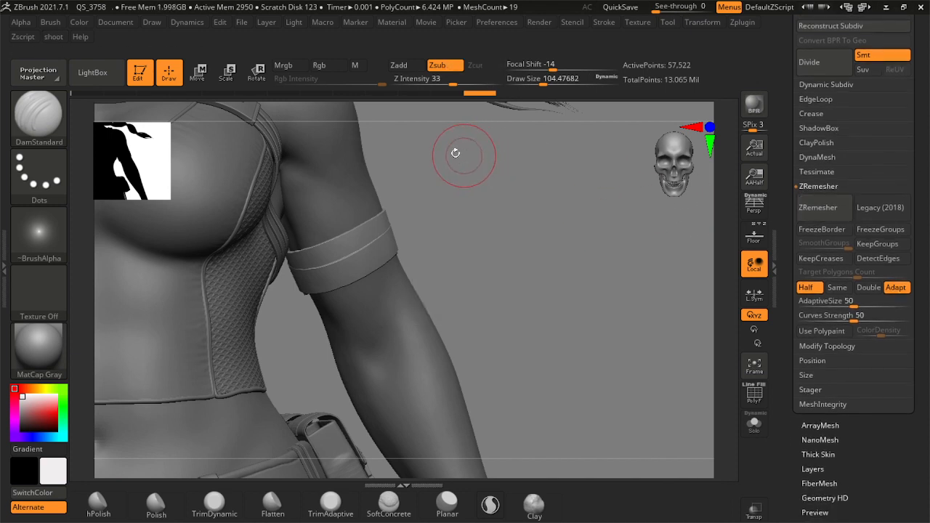
key(space)
click(55, 38)
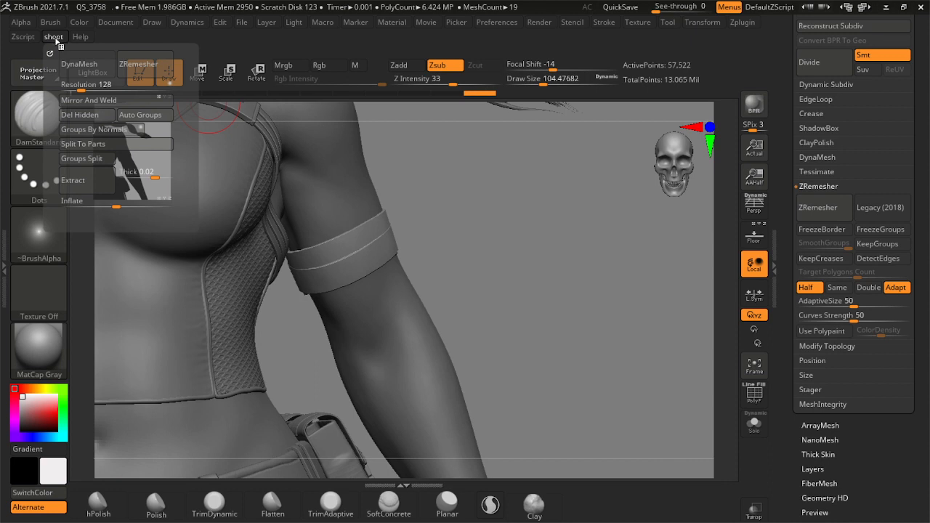
key(space)
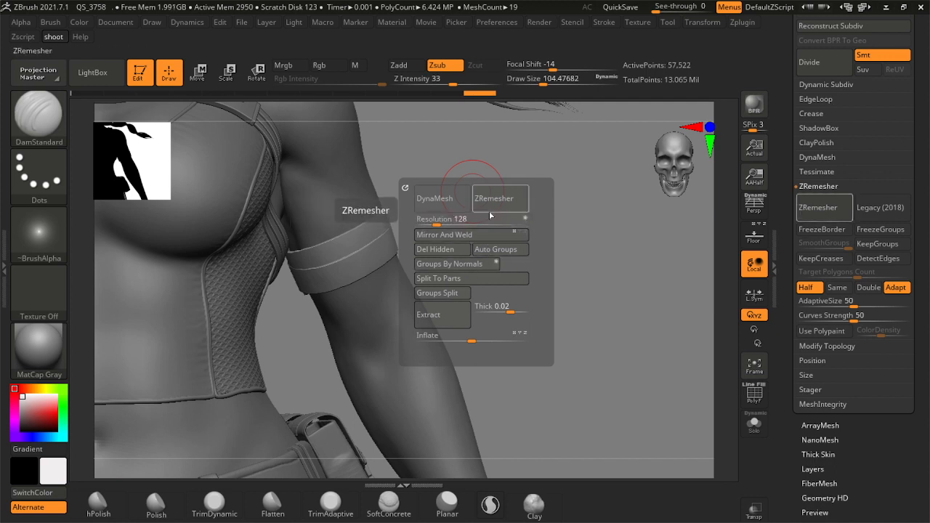
key(Escape)
Remove the Stroke and Brush palettes from the side tray and collapse the emptied tray.
mouse_move(498, 265)
mouse_down()
mouse_move(488, 218)
mouse_move(517, 236)
mouse_move(533, 294)
mouse_move(512, 218)
mouse_up()
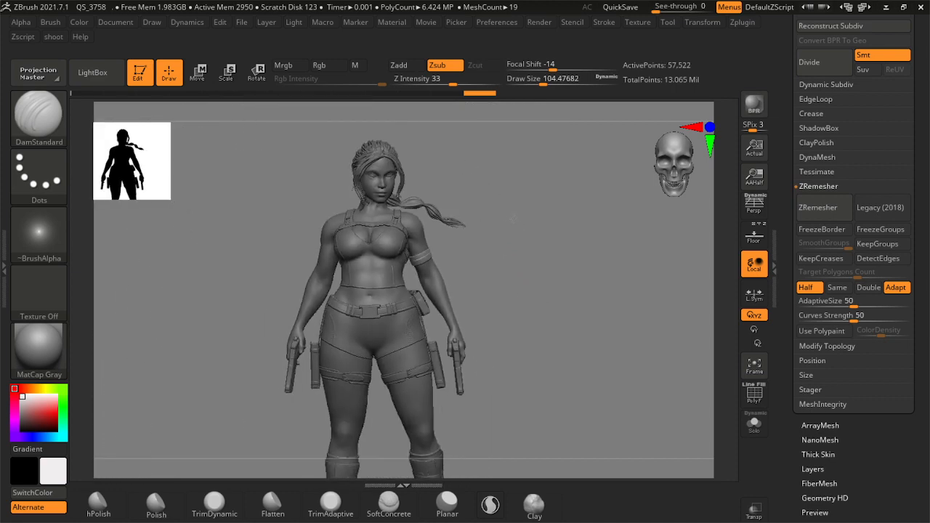
alt+drag(506, 293, 467, 253)
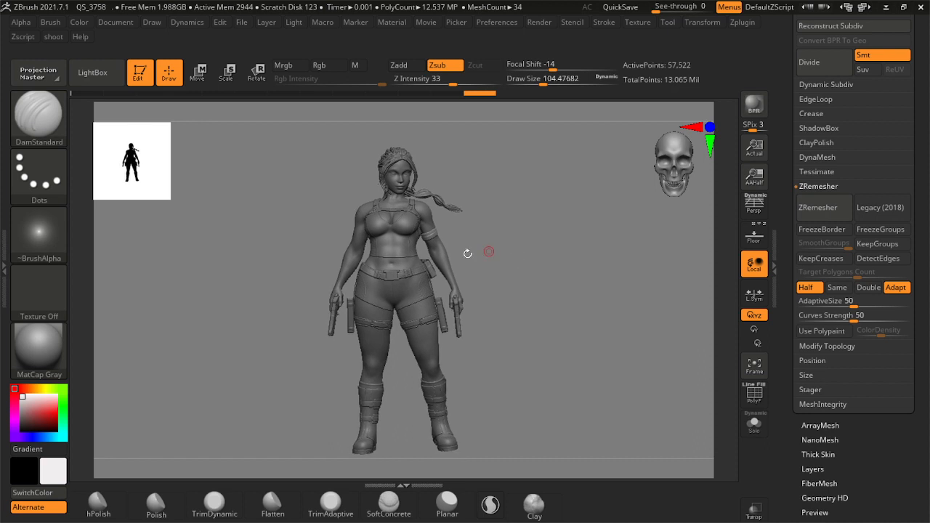
double_click(5, 267)
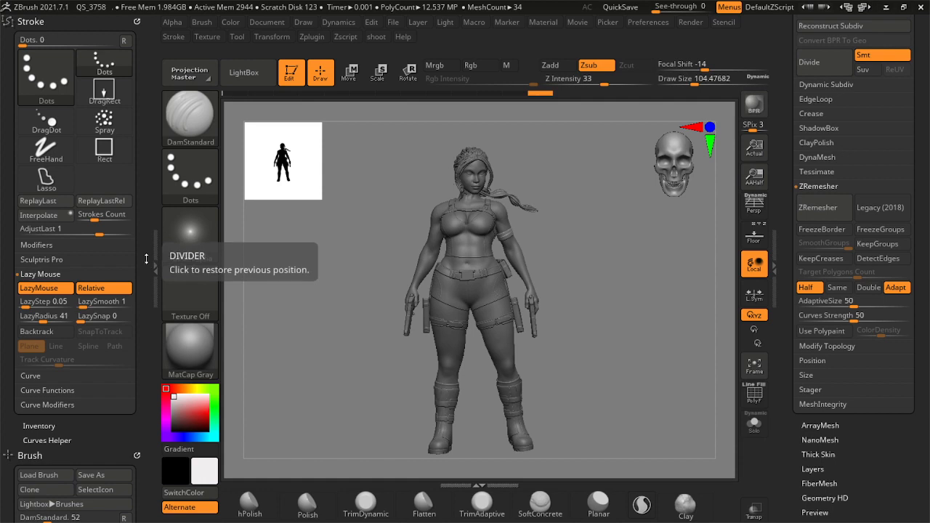
double_click(155, 266)
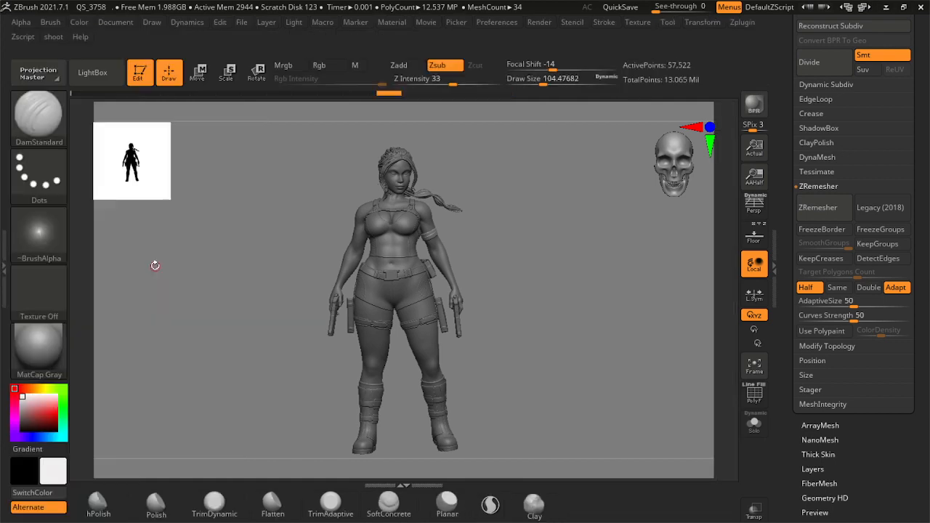
double_click(5, 269)
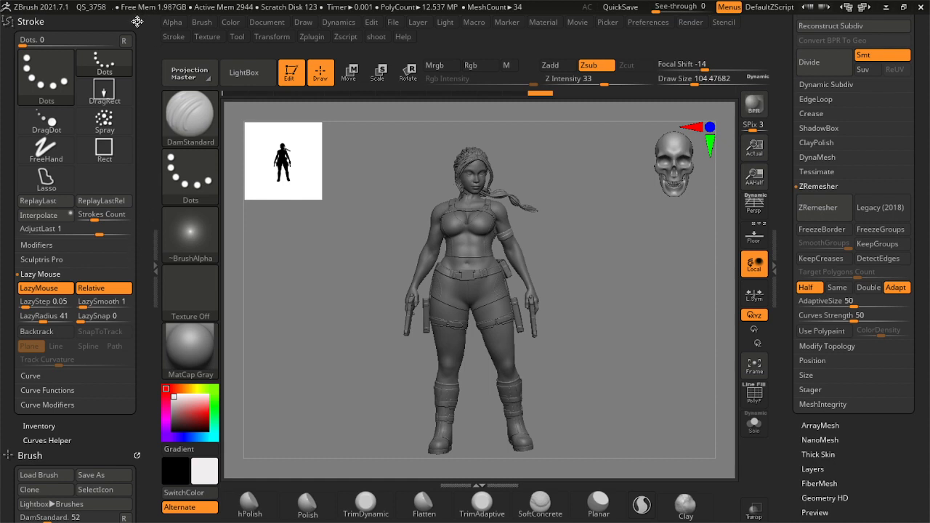
click(137, 21)
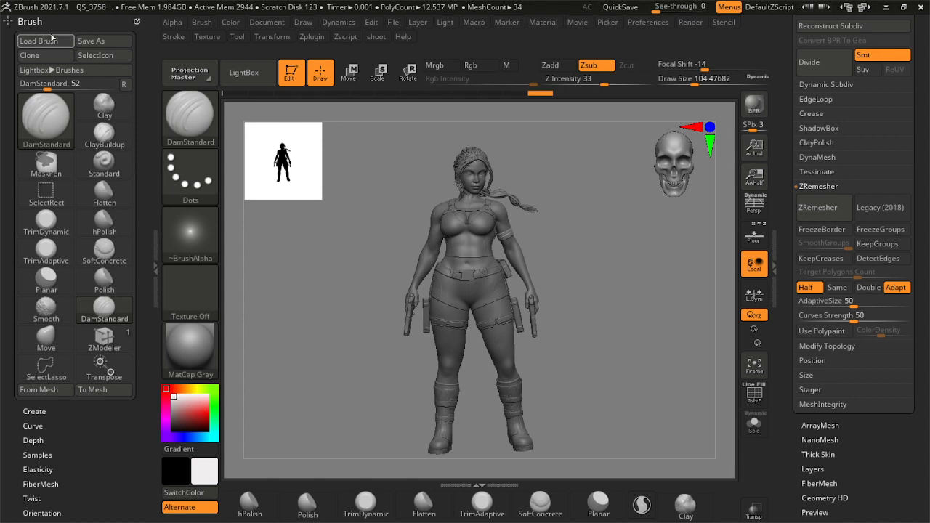
click(138, 20)
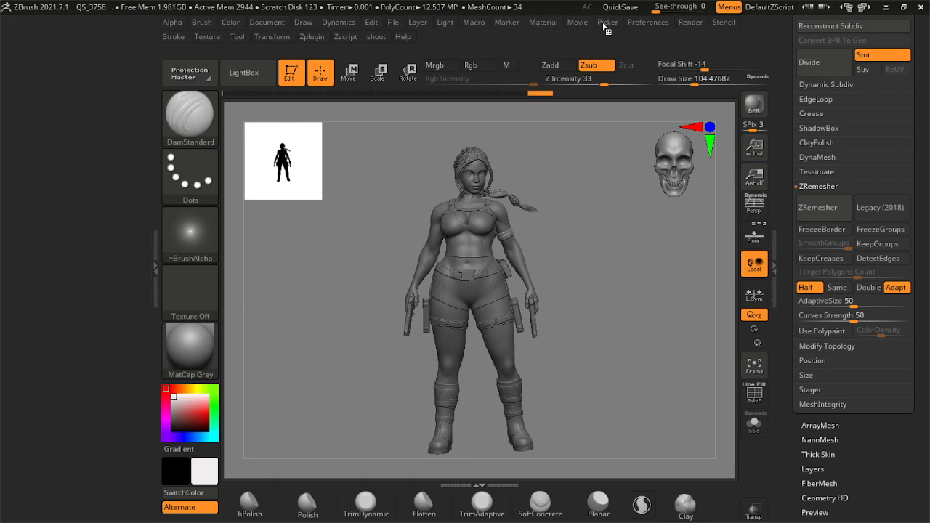
click(156, 262)
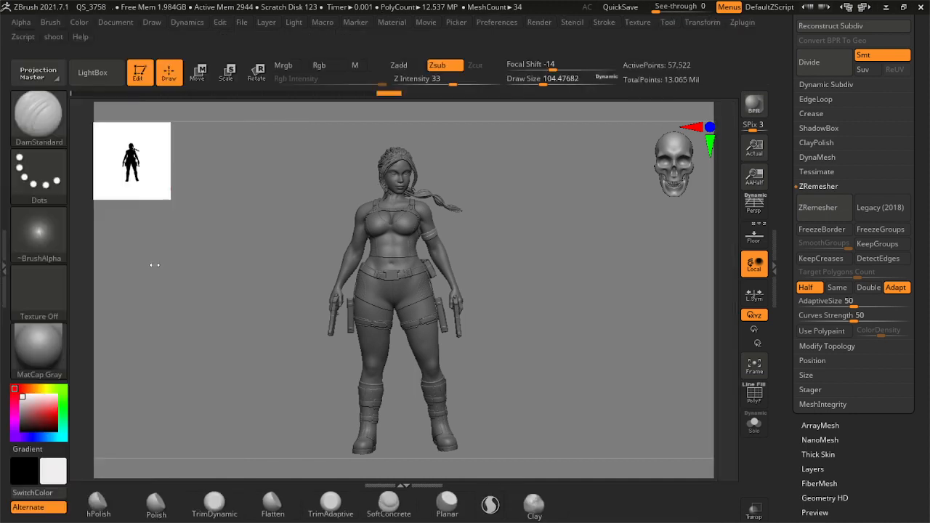
Enable interface customization in the preferences configuration.
click(497, 23)
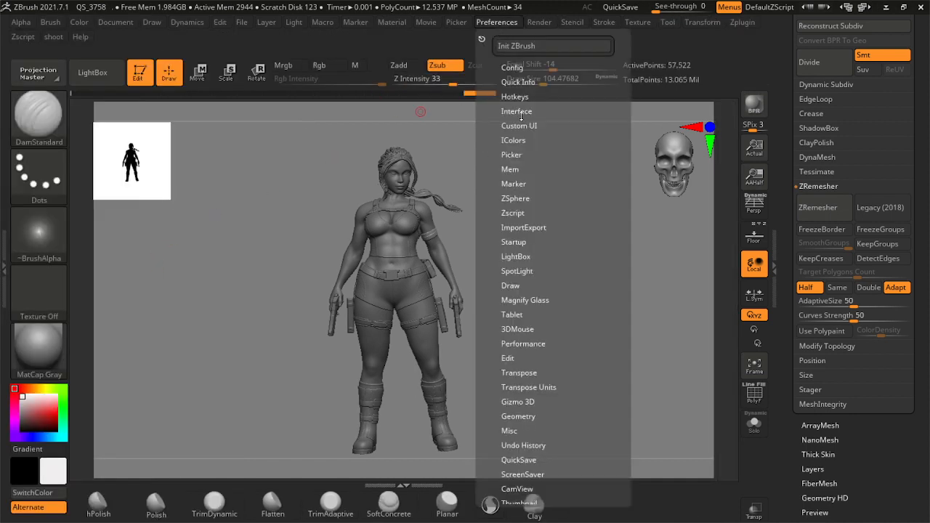
click(513, 67)
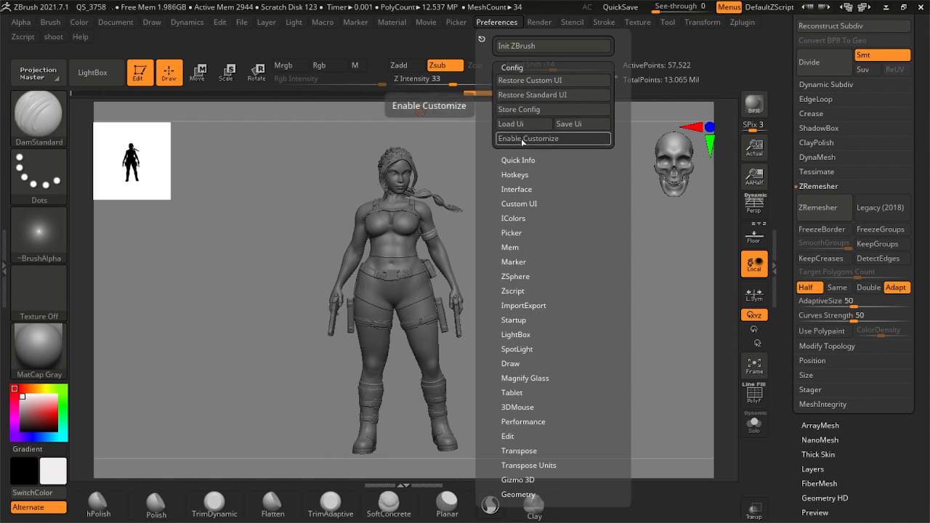
click(528, 139)
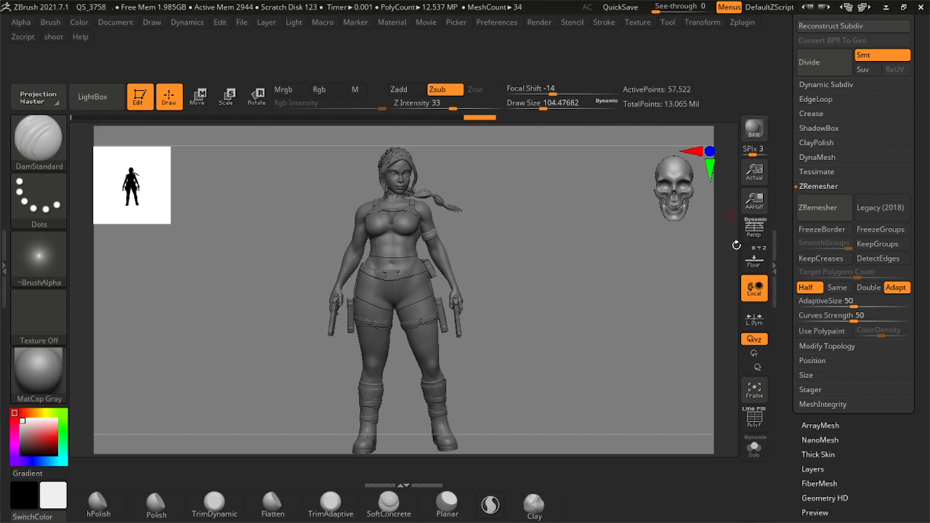
Reopen the empty side tray and create a custom UI menu titled "new pallete".
click(4, 266)
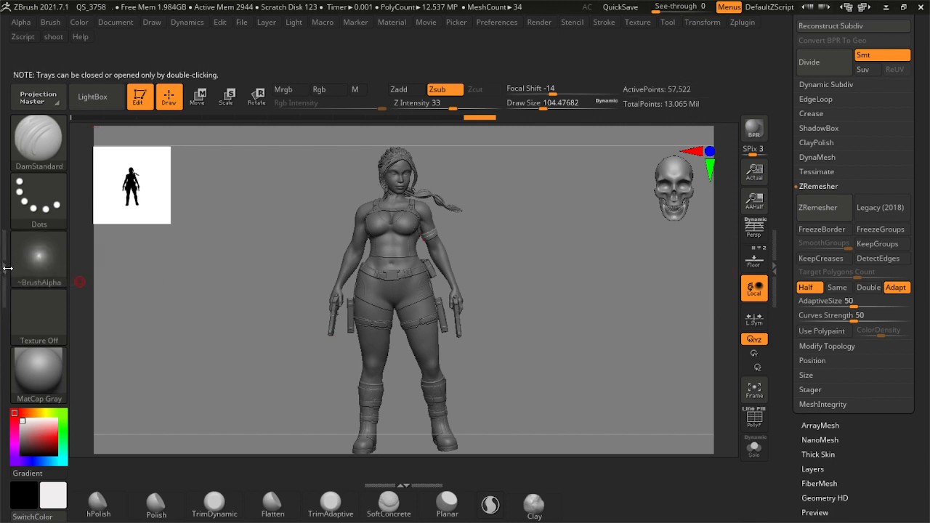
double_click(3, 267)
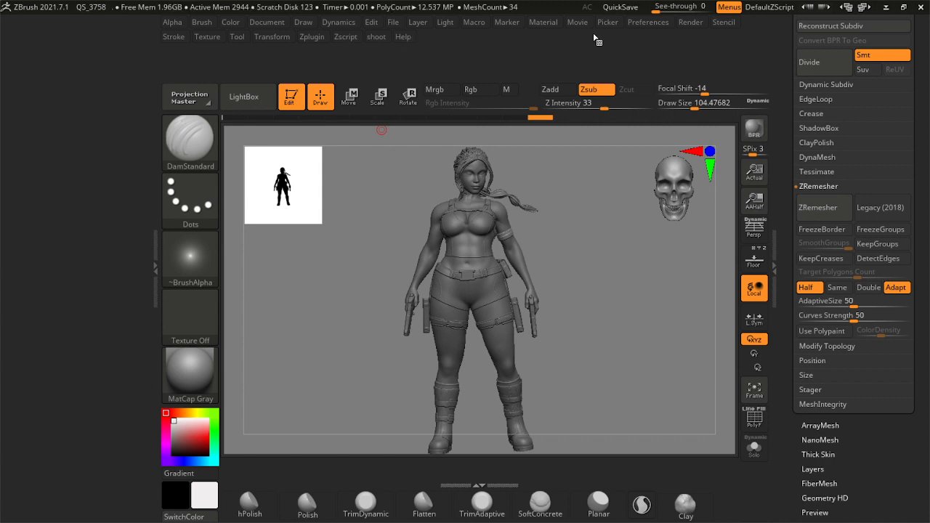
click(645, 23)
drag(723, 218, 687, 177)
click(678, 162)
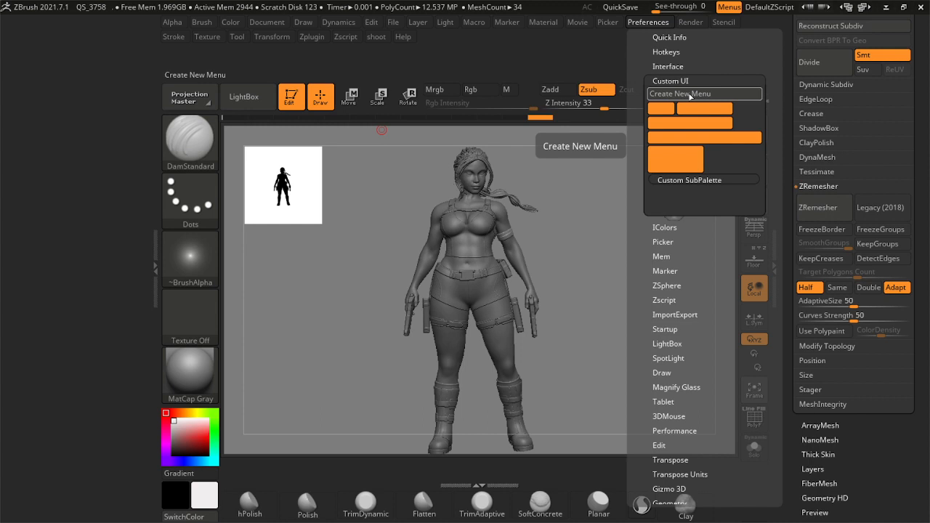
click(690, 94)
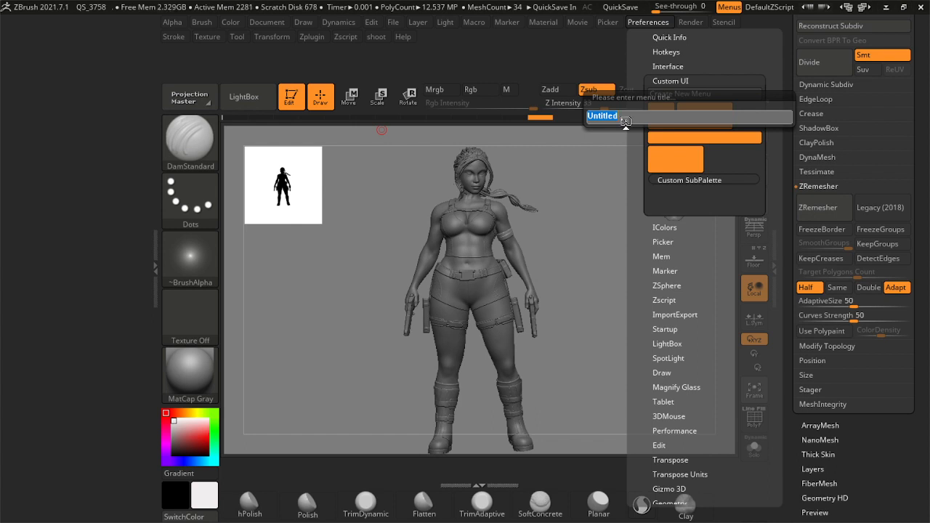
text(w)
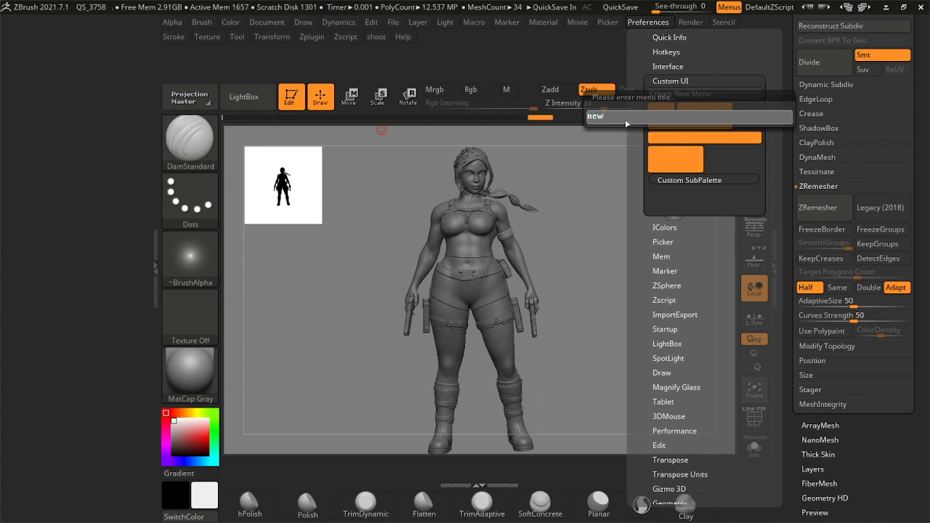
text( pallete)
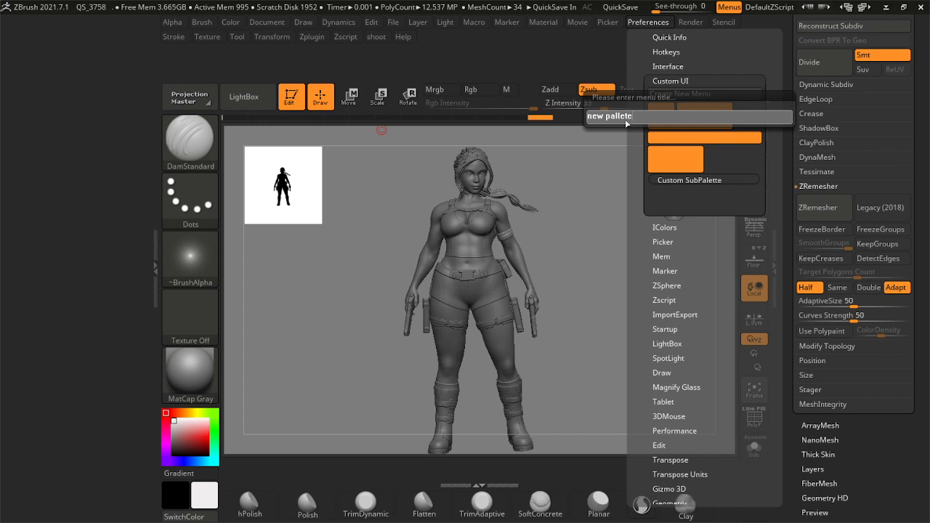
key(Return)
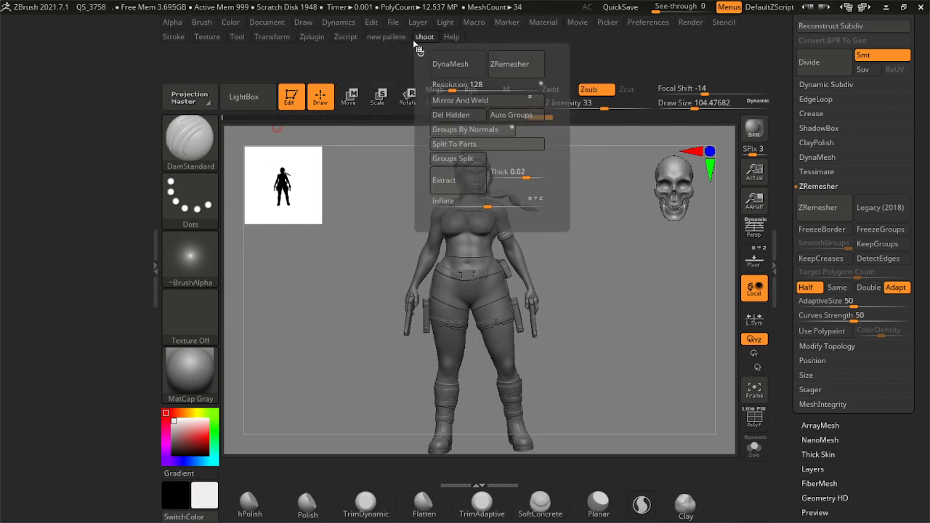
Dock the new pallete menu in the empty side tray.
mouse_move(373, 42)
mouse_move(390, 40)
ctrl+alt+mouse_down()
mouse_move(94, 27)
mouse_move(353, 60)
mouse_move(388, 38)
mouse_move(373, 56)
mouse_move(345, 57)
mouse_move(21, 36)
ctrl+alt+mouse_up()
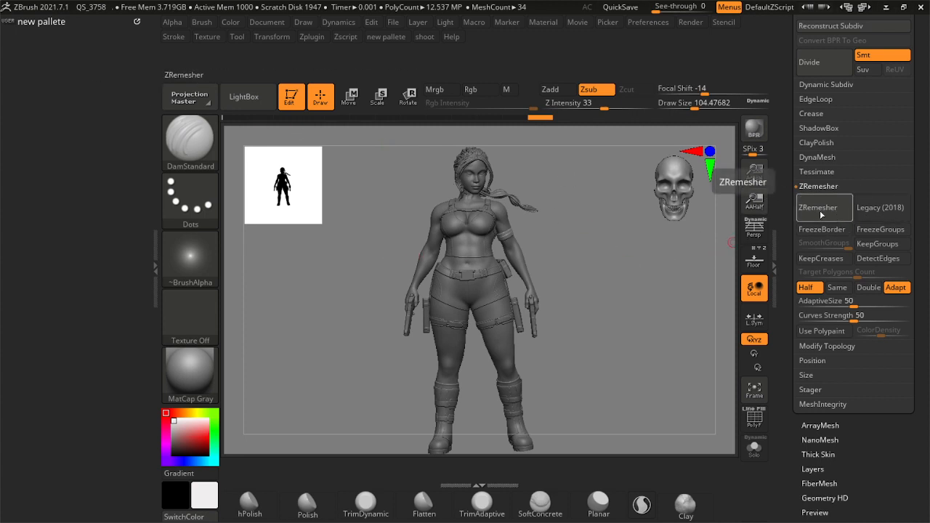
Add copies of the ZRemesher button and the AdaptiveSize slider to the custom new pallete menu.
key(ctrl)
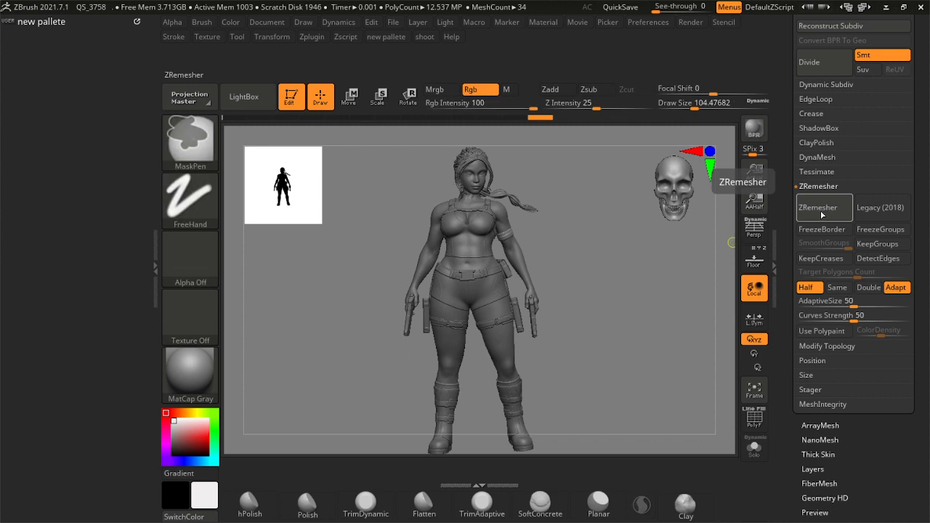
mouse_move(821, 210)
ctrl+alt+mouse_down()
mouse_move(797, 218)
mouse_move(254, 130)
mouse_move(98, 53)
mouse_move(42, 46)
ctrl+alt+mouse_up()
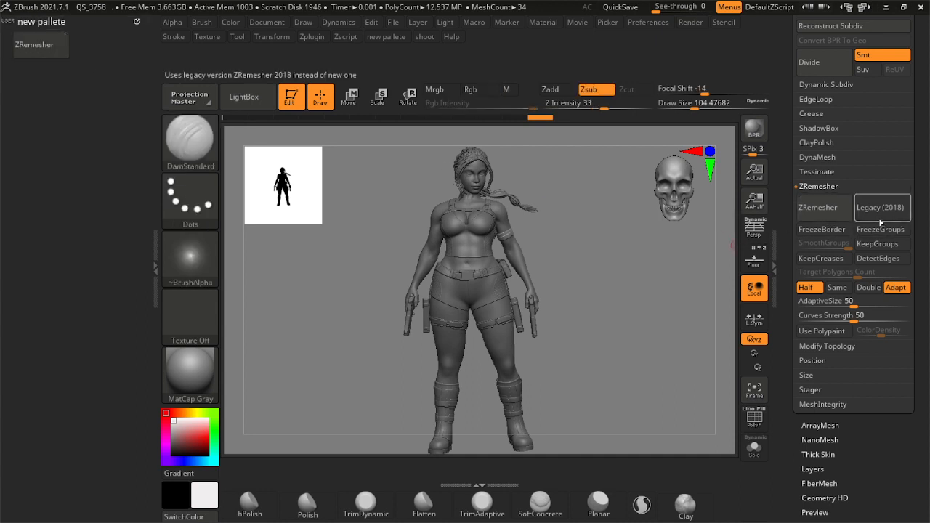
key(ctrl)
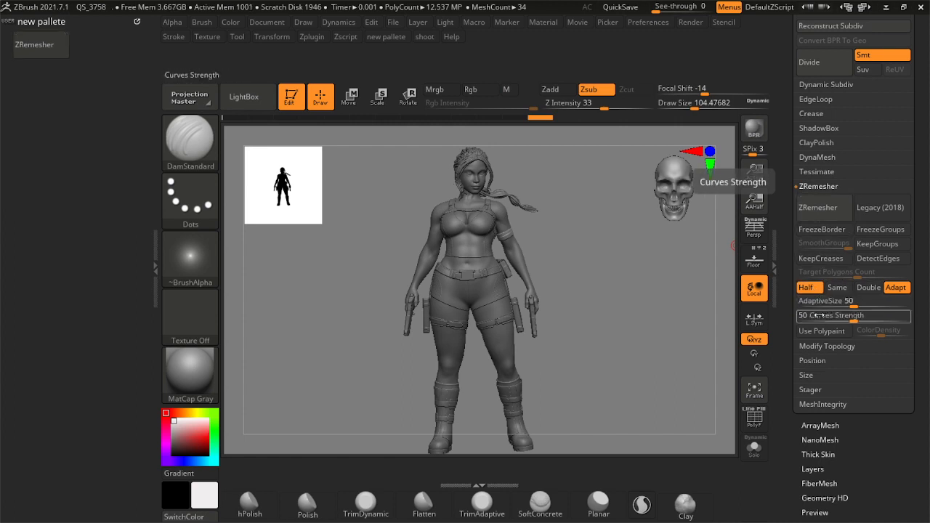
key(ctrl)
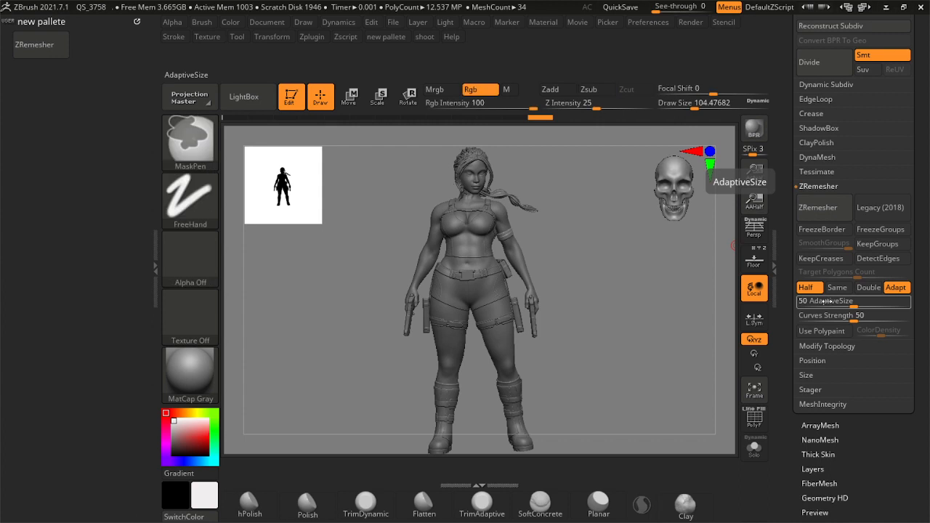
ctrl+alt+drag(833, 300, 55, 65)
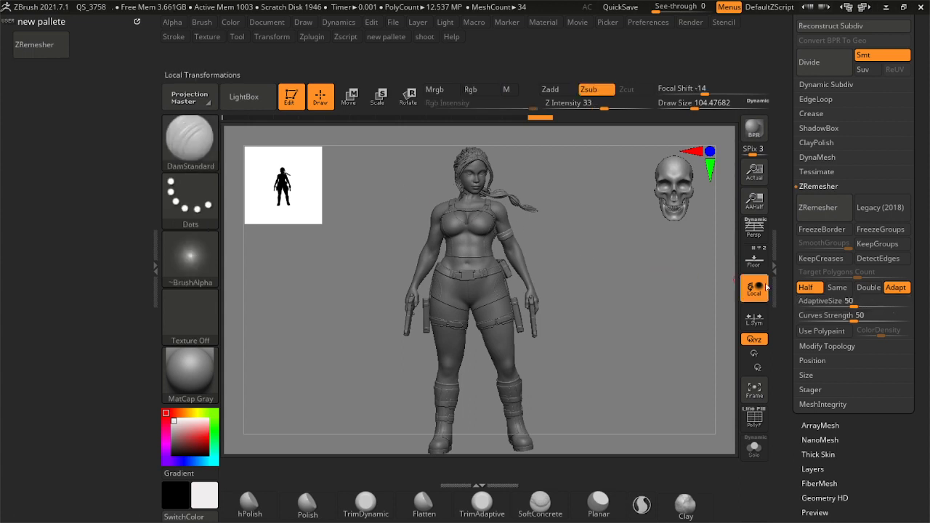
key(ctrl)
mouse_move(837, 300)
ctrl+alt+mouse_down()
mouse_move(675, 298)
mouse_move(204, 145)
mouse_move(83, 56)
mouse_move(59, 51)
ctrl+alt+mouse_up()
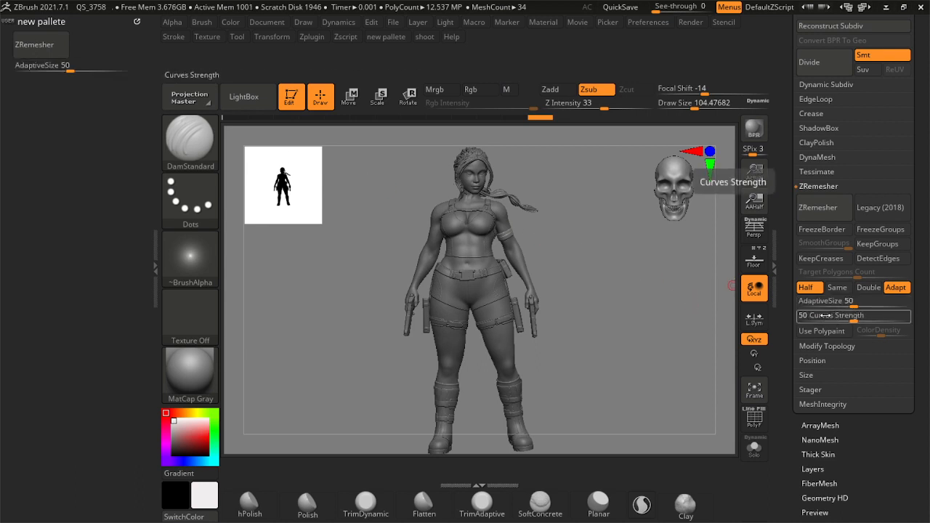
Add the Mirror And Weld and Close Holes commands from Modify Topology to the new pallete menu.
click(810, 186)
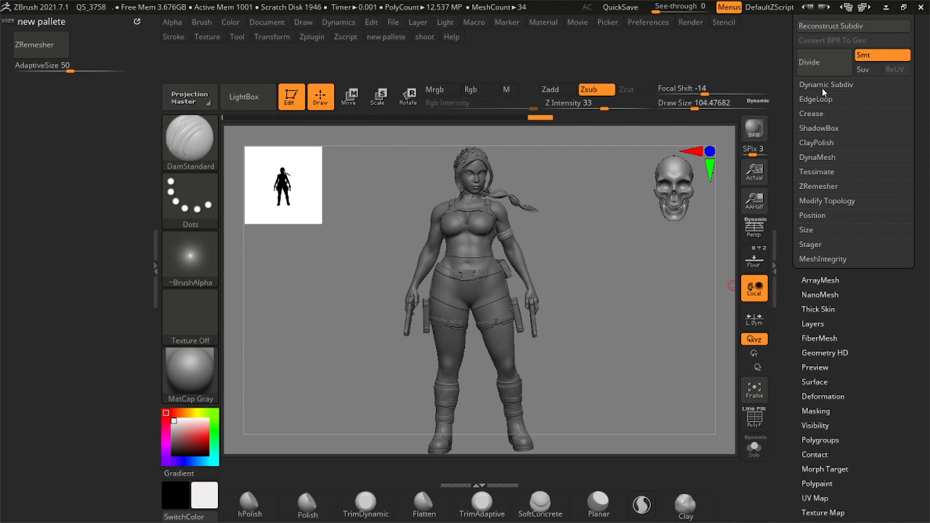
click(835, 200)
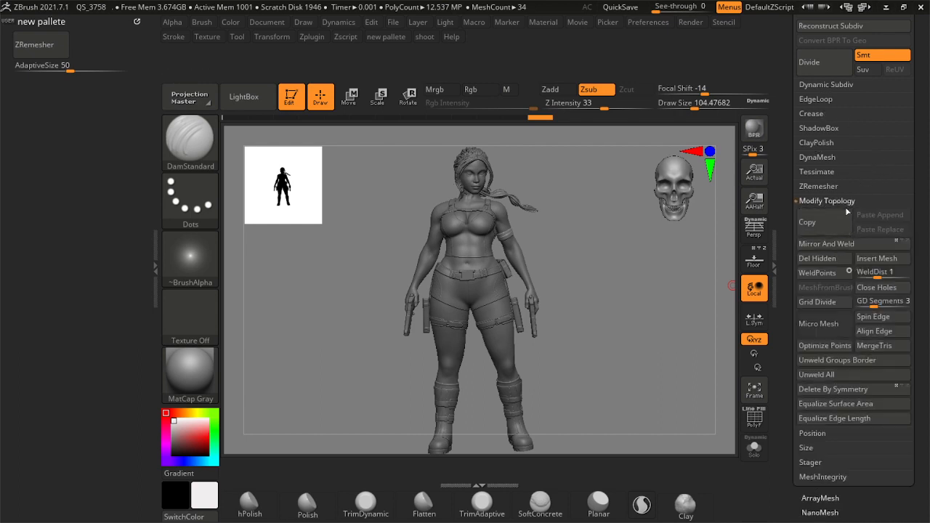
scroll(836, 210, down, 2)
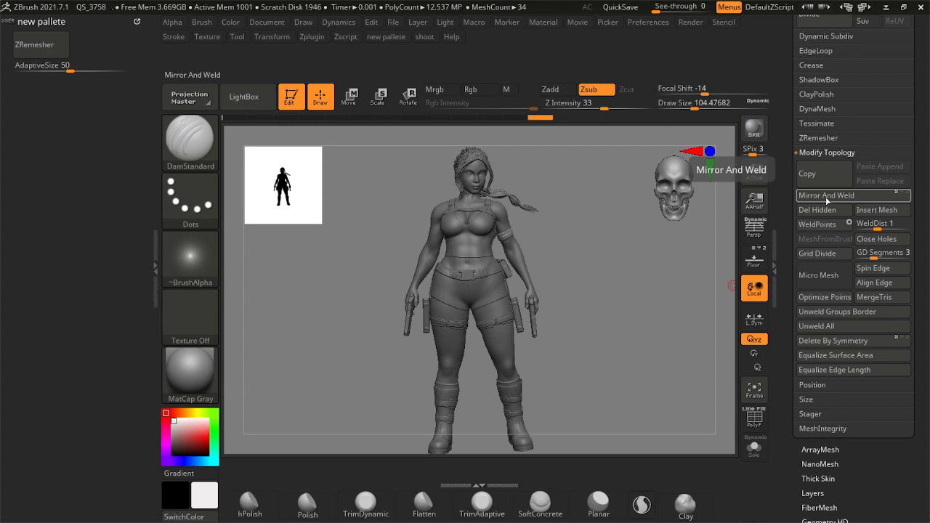
key(ctrl)
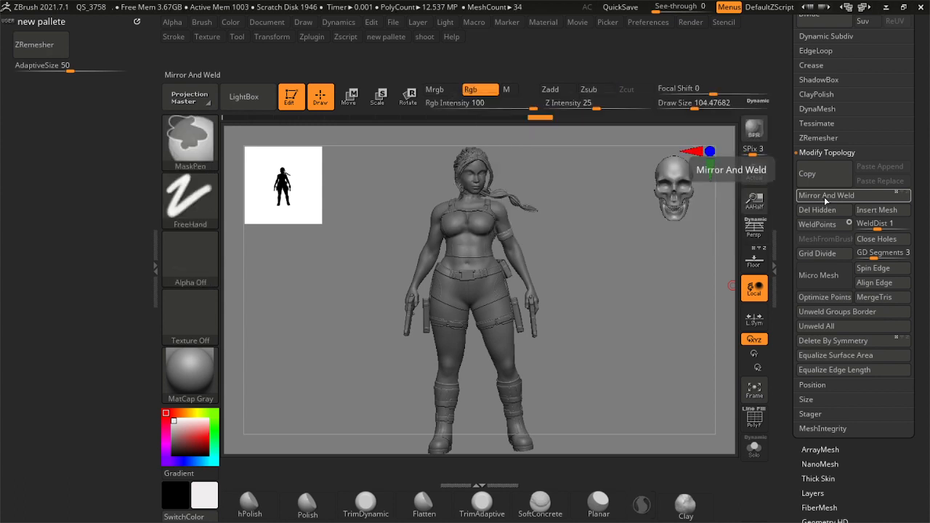
mouse_move(825, 197)
ctrl+alt+mouse_down()
mouse_move(756, 203)
mouse_move(246, 163)
mouse_move(45, 71)
ctrl+alt+mouse_up()
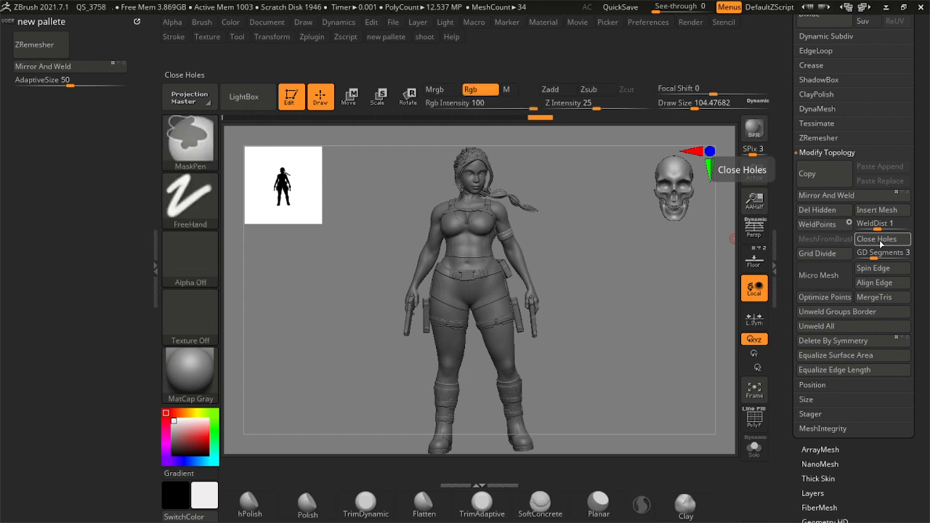
mouse_move(882, 244)
ctrl+alt+mouse_down()
mouse_move(567, 220)
mouse_move(78, 82)
mouse_move(96, 83)
ctrl+alt+mouse_up()
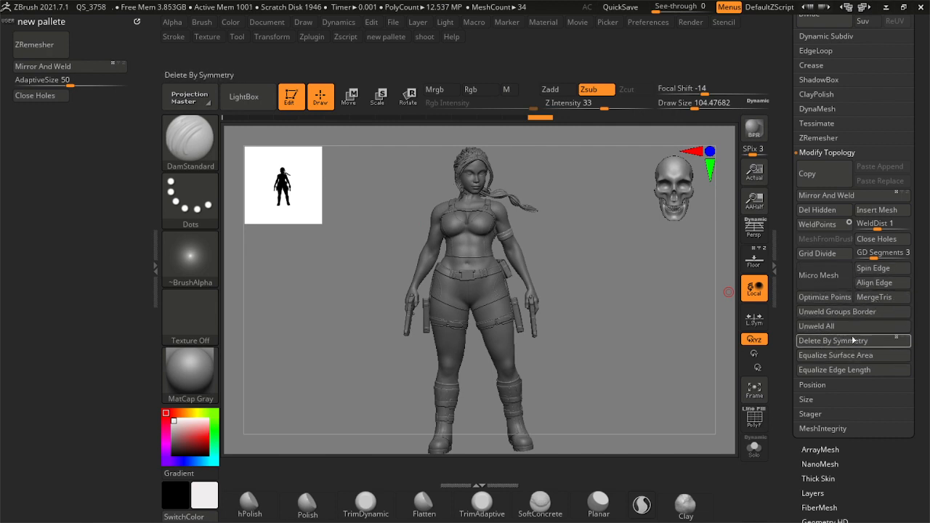
Collapse the Modify Topology and Geometry sections of the Tool palette.
click(815, 152)
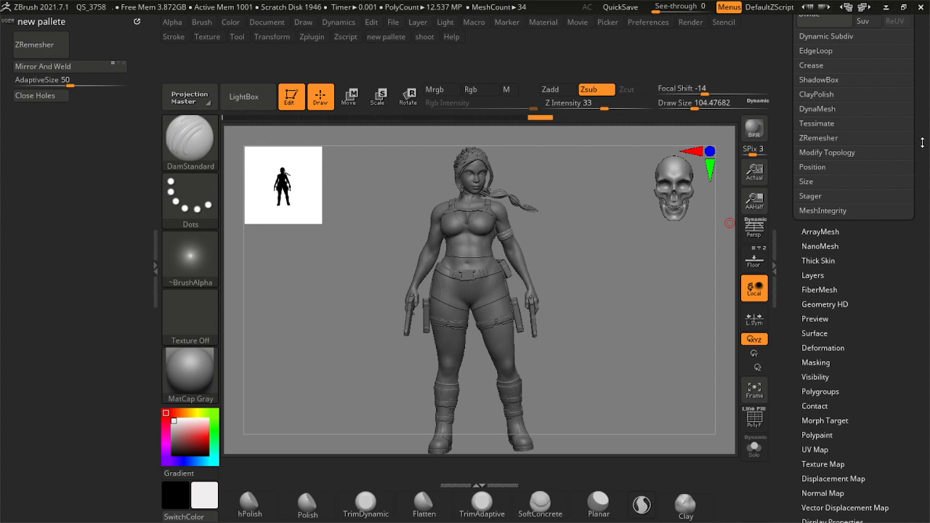
scroll(872, 131, up, 6)
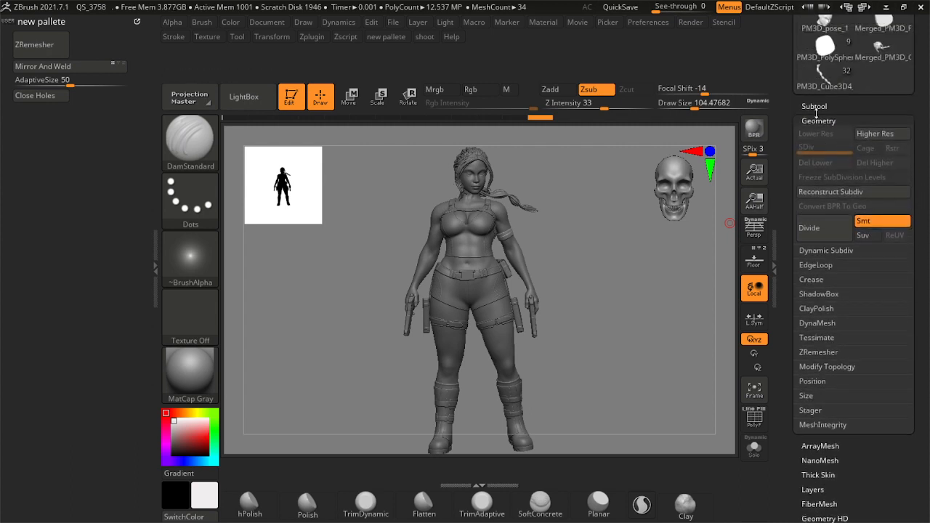
click(816, 121)
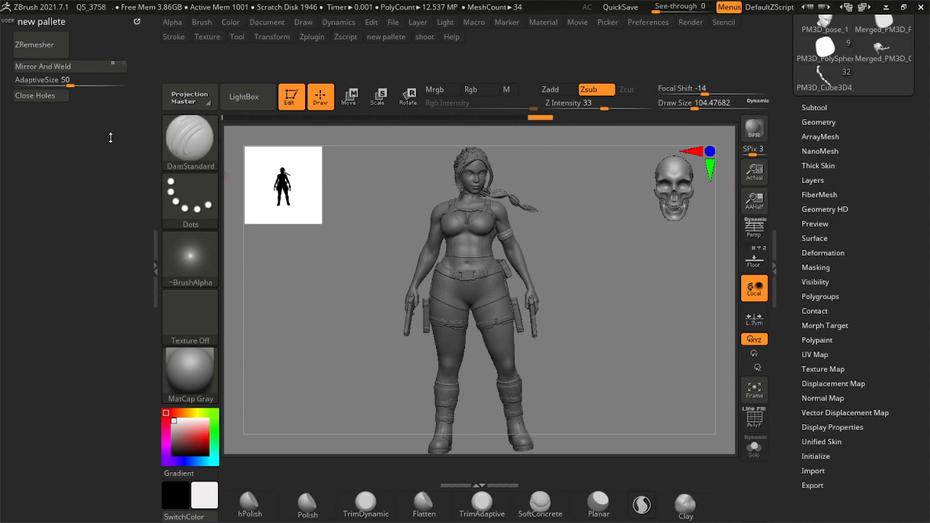
scroll(875, 247, down, 4)
scroll(876, 247, up, 3)
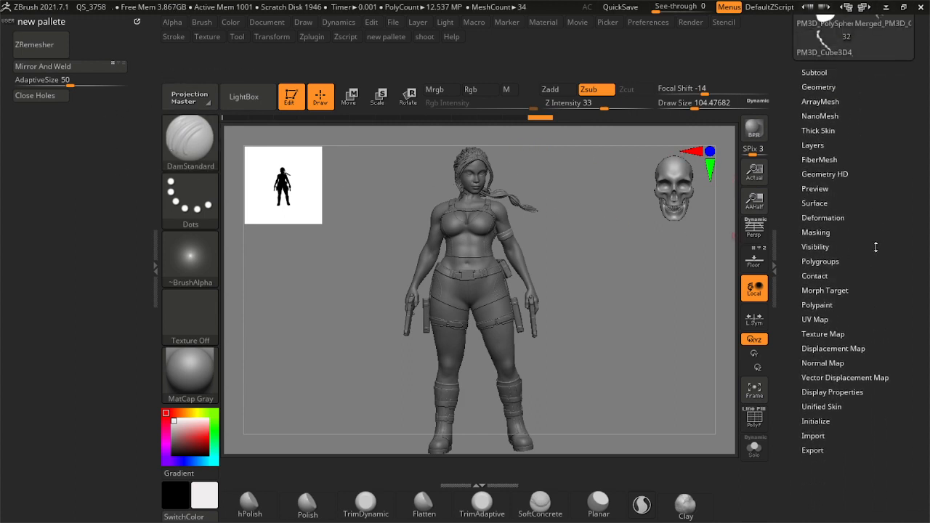
scroll(876, 247, up, 1)
click(829, 310)
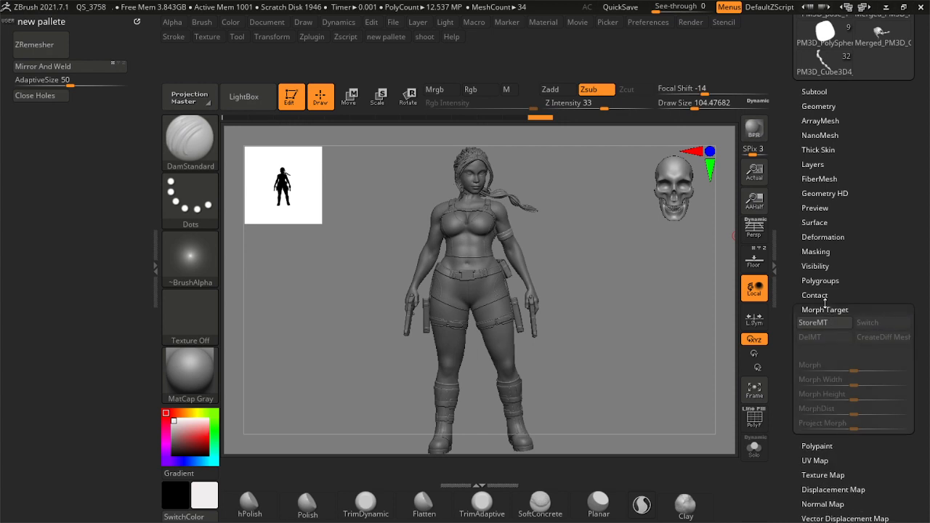
click(828, 309)
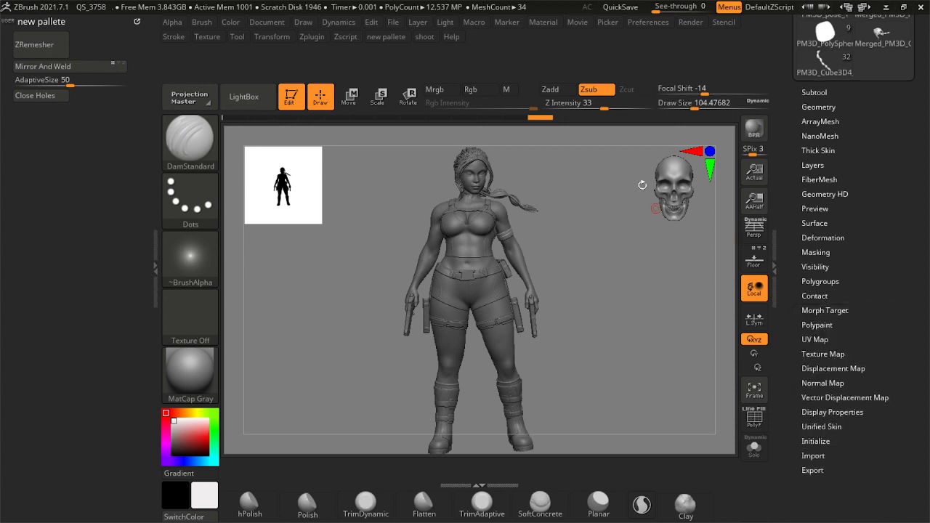
Close the Custom UI preferences section in favour of Config, and collapse the side tray holding the new pallete.
click(154, 267)
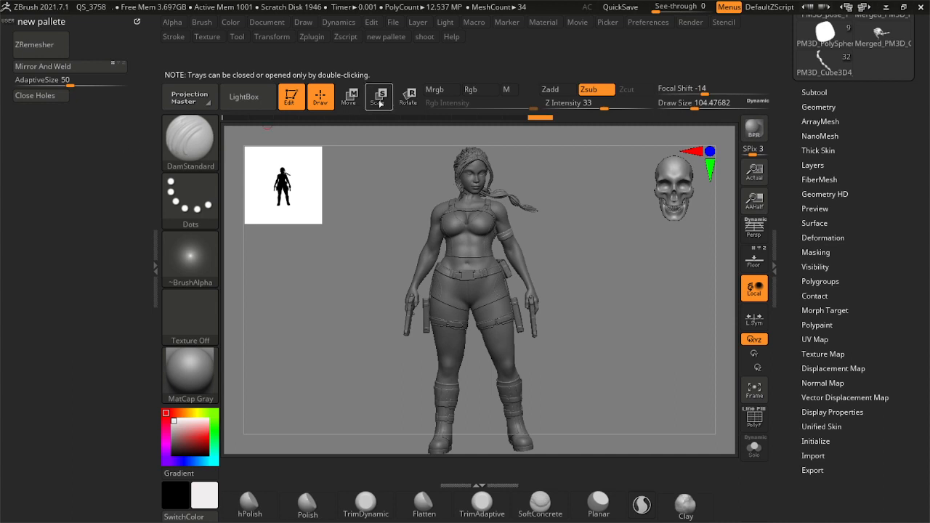
click(646, 23)
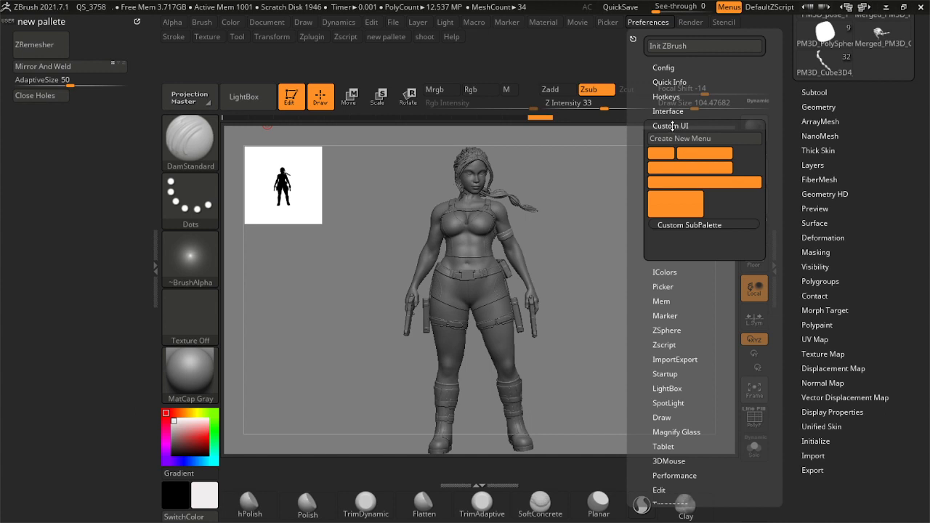
click(670, 127)
click(671, 127)
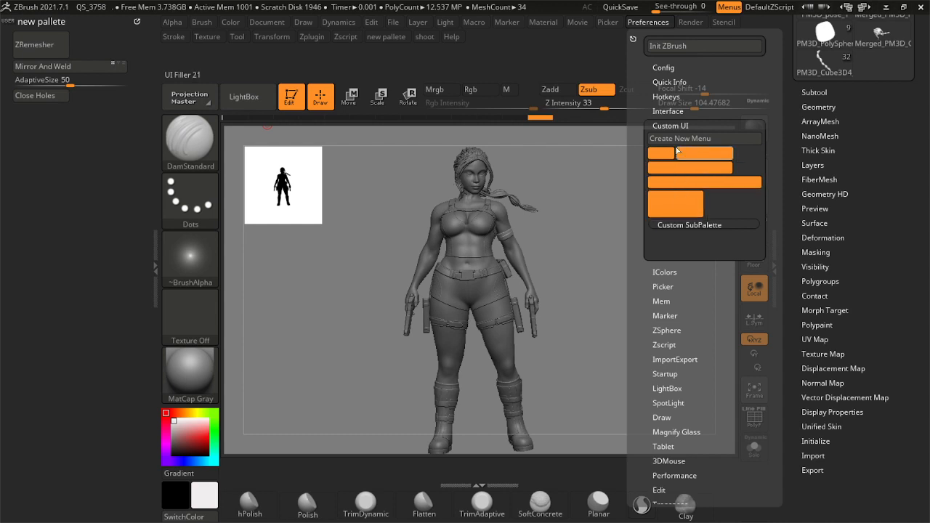
click(672, 126)
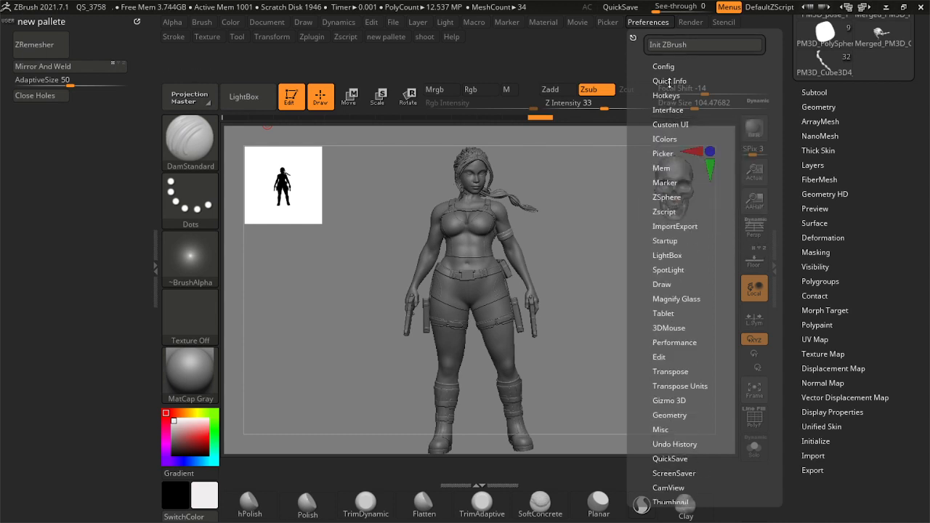
click(667, 67)
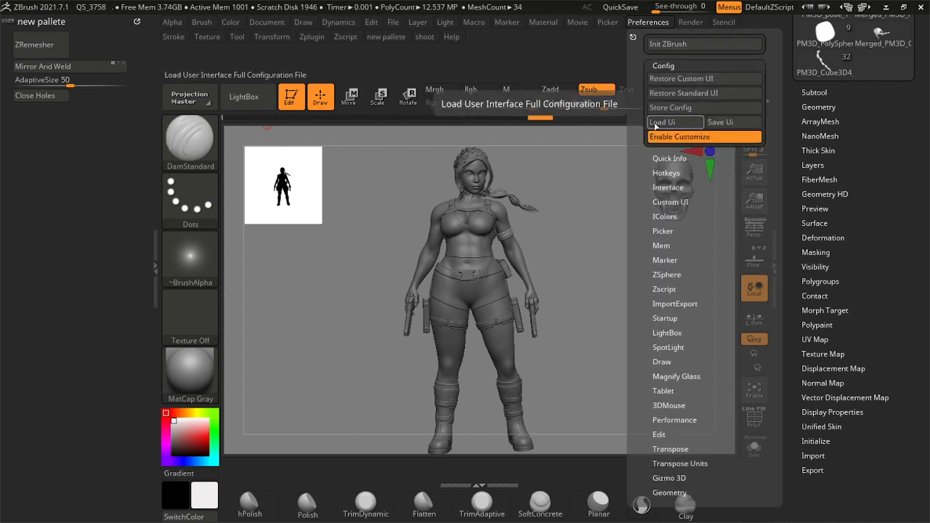
click(154, 248)
double_click(152, 246)
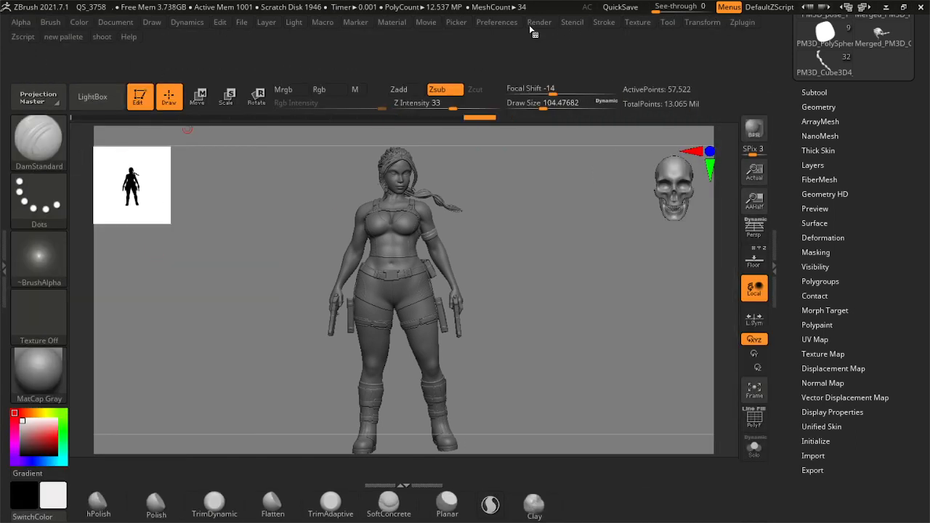
Turn off interface customization and store the current interface configuration for every startup.
click(496, 22)
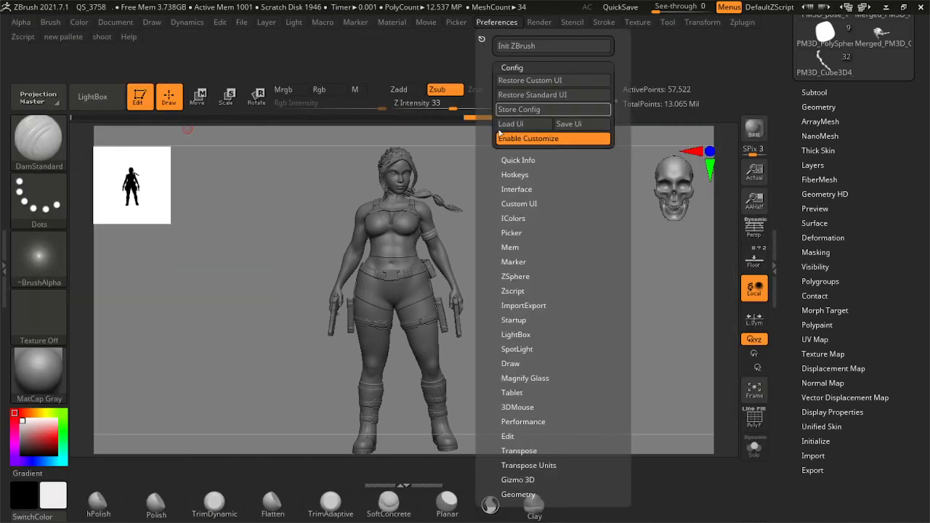
click(542, 140)
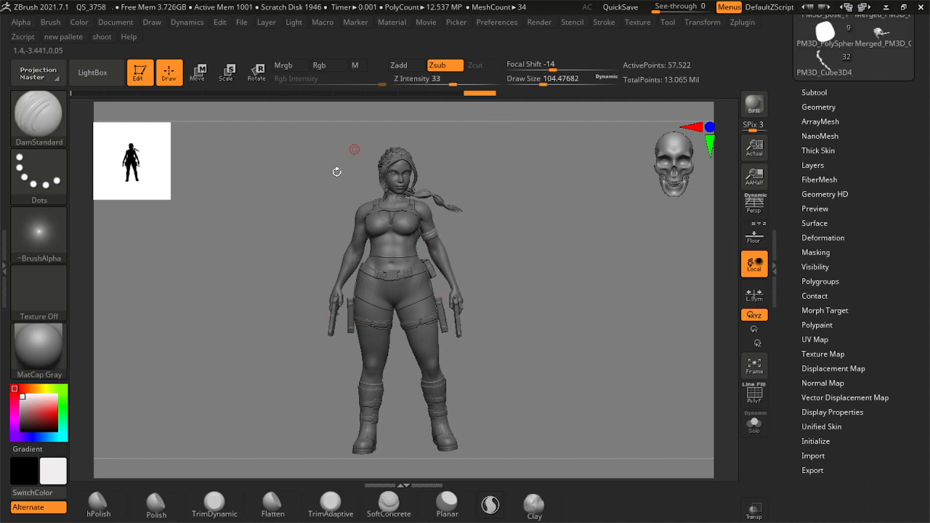
click(507, 22)
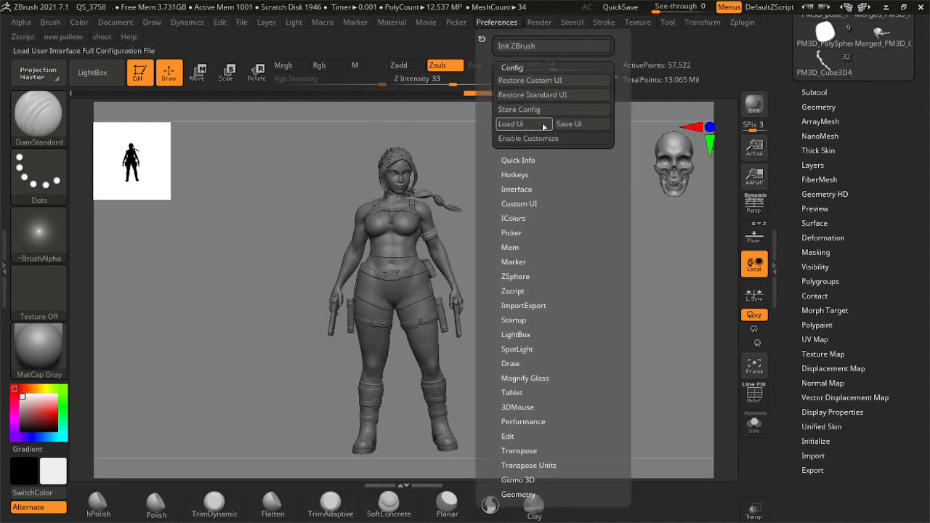
click(519, 110)
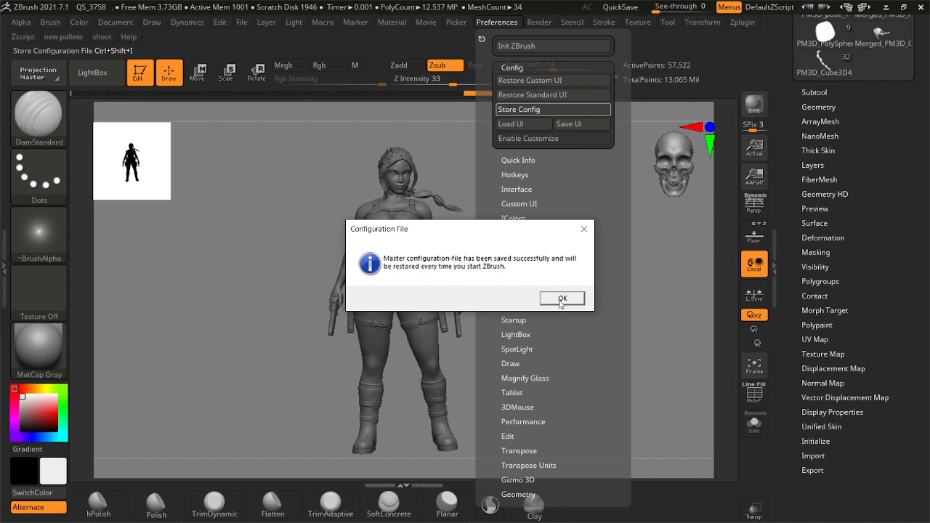
click(585, 232)
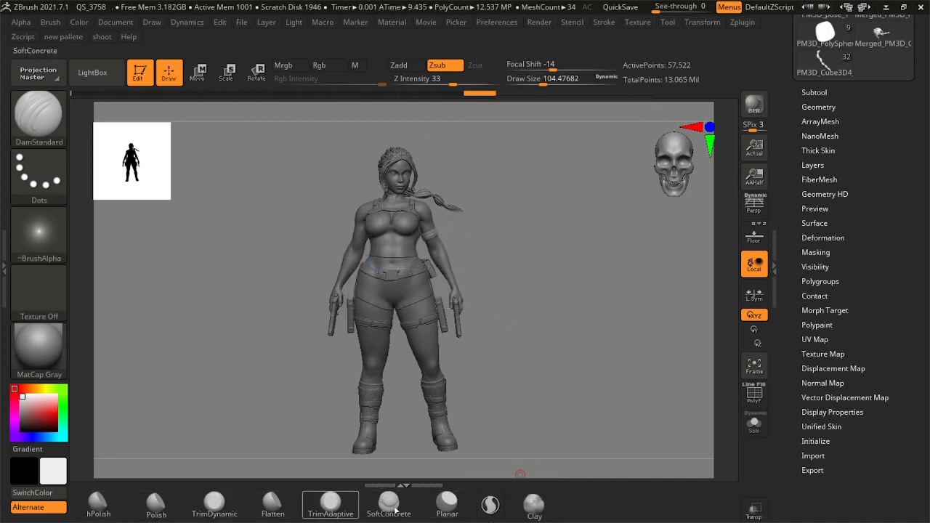
Re-enable interface customization and reopen the side tray holding the new pallete.
click(498, 23)
click(522, 139)
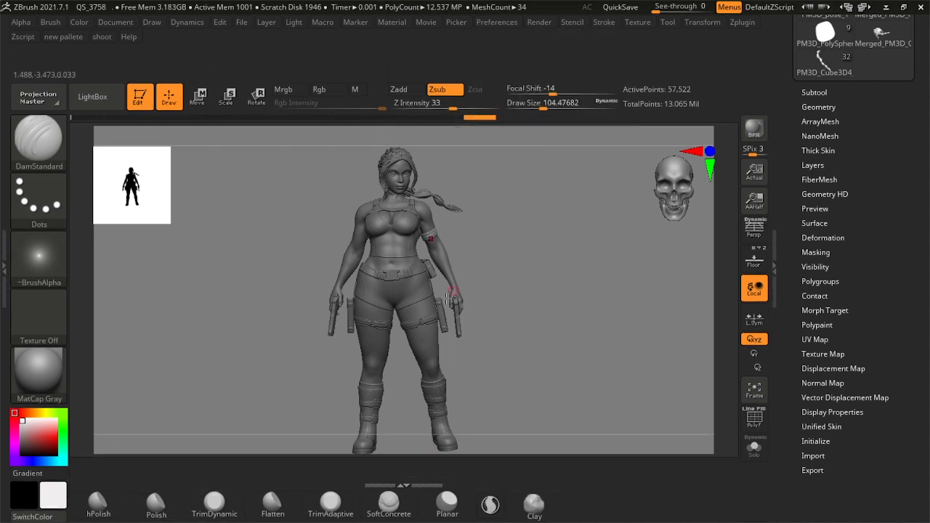
double_click(5, 264)
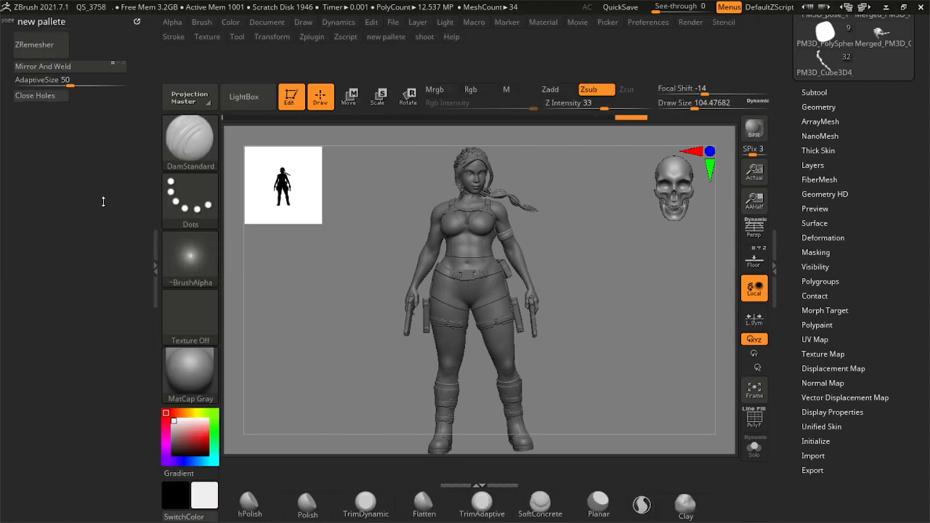
Dock the Brush palette in the side tray and select the Slash3 brush from the brush library.
click(202, 22)
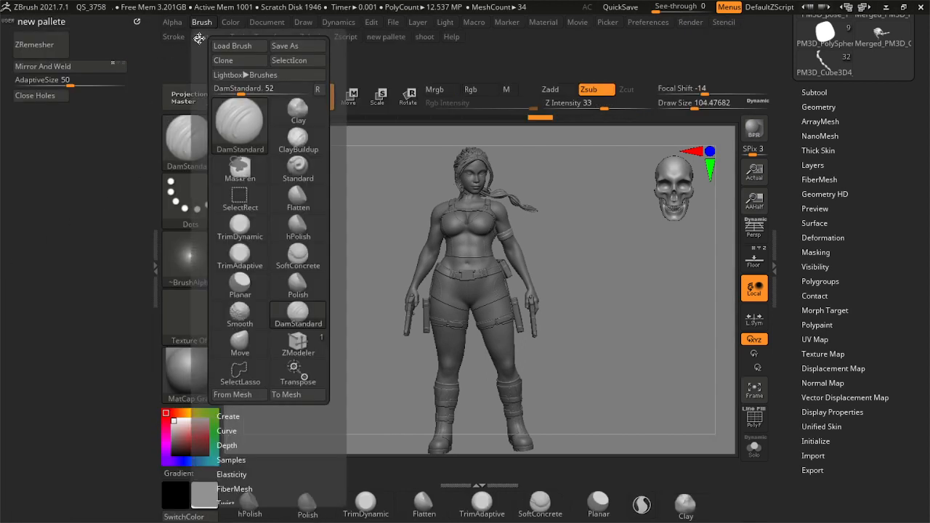
drag(199, 39, 58, 131)
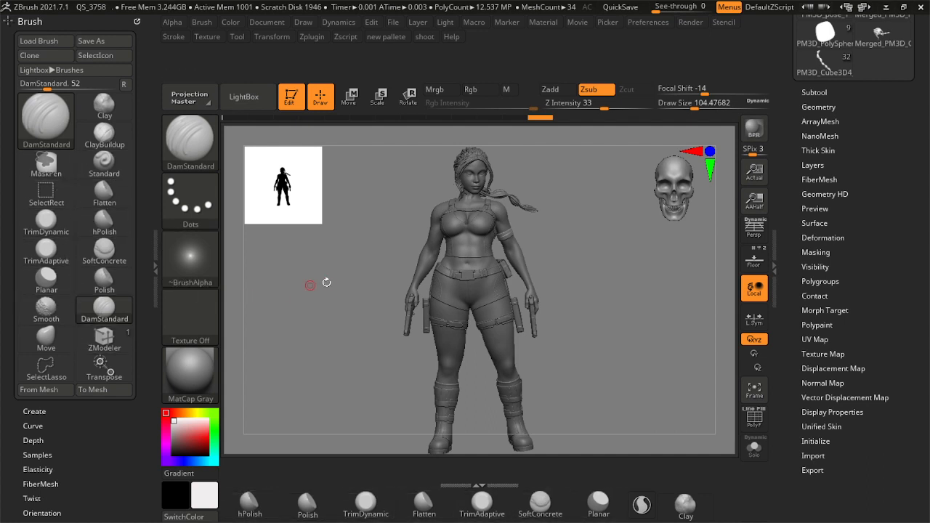
key(b)
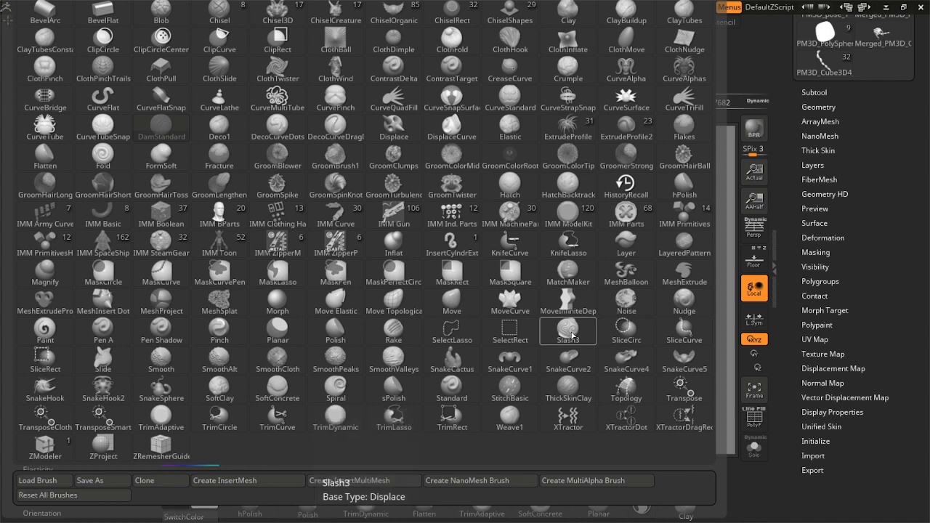
click(569, 330)
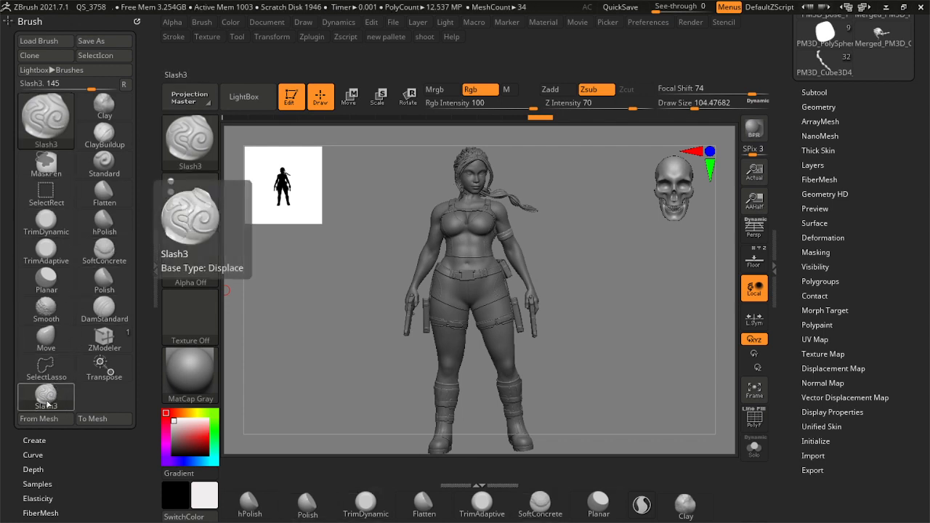
Try out the Slash3 brush as a shortcut on the shelf above the canvas and remove it from there again.
mouse_move(48, 400)
ctrl+alt+mouse_down()
mouse_move(478, 436)
mouse_move(719, 514)
mouse_move(754, 507)
mouse_move(705, 507)
mouse_move(672, 480)
mouse_move(680, 469)
mouse_move(547, 104)
mouse_move(604, 108)
ctrl+alt+mouse_up()
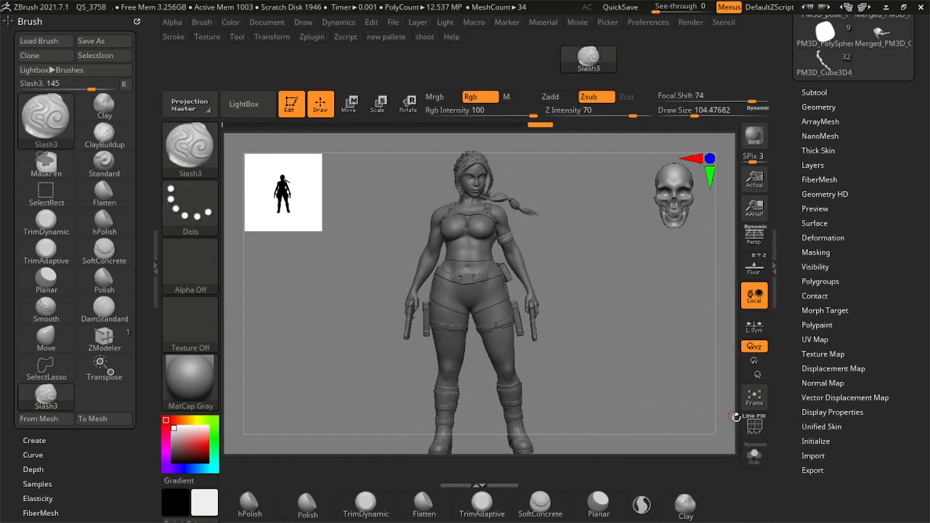
mouse_move(603, 69)
ctrl+alt+mouse_down()
mouse_move(577, 124)
mouse_move(594, 70)
mouse_move(565, 195)
mouse_move(570, 253)
mouse_move(613, 229)
mouse_move(608, 235)
mouse_move(608, 225)
ctrl+alt+mouse_up()
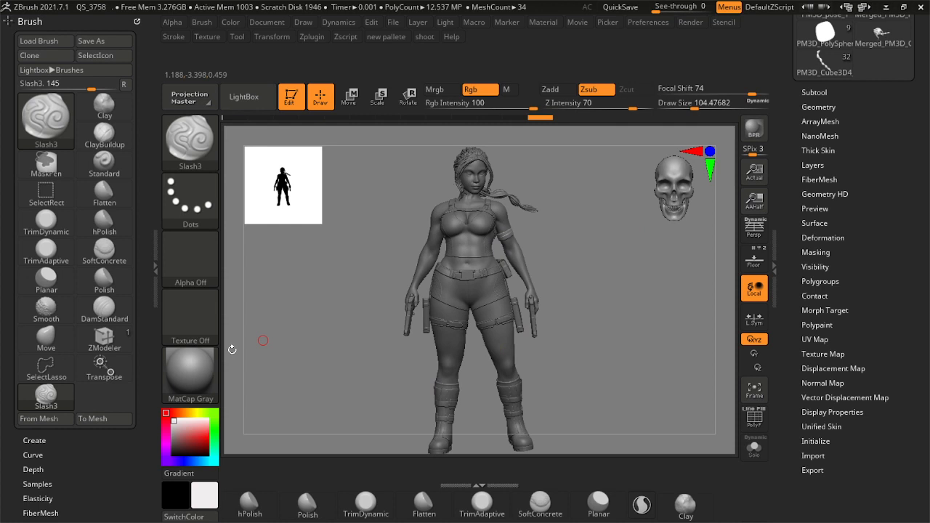
click(155, 266)
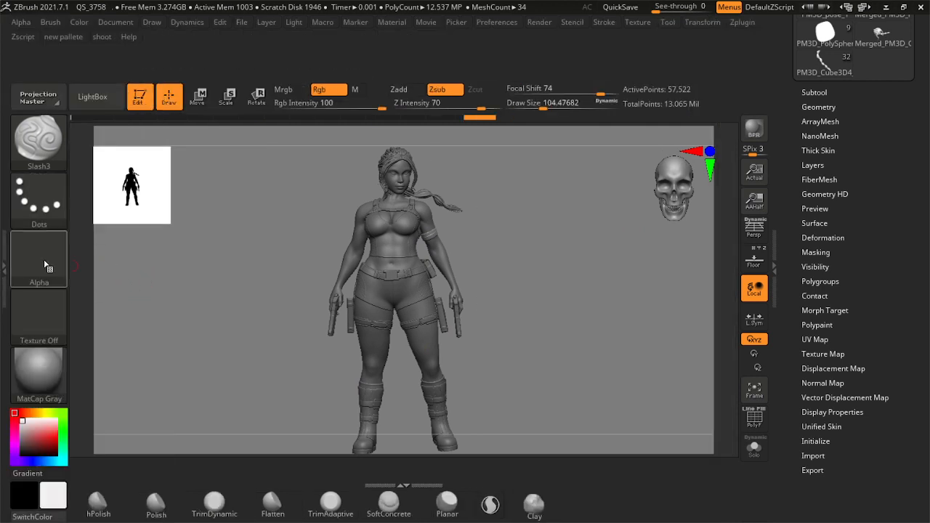
click(4, 266)
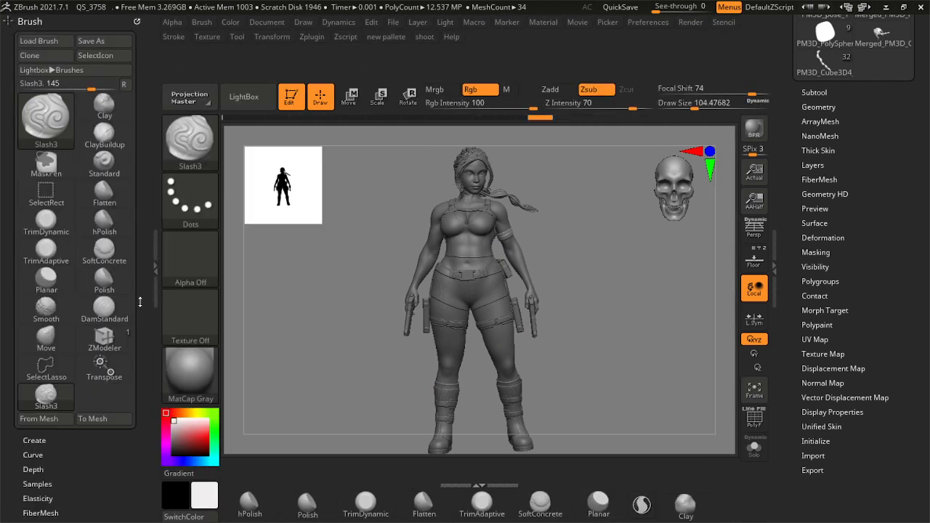
Fold up the docked Brush palette and collapse the side tray that holds it.
mouse_move(140, 302)
mouse_down()
mouse_move(148, 205)
mouse_move(133, 285)
mouse_up()
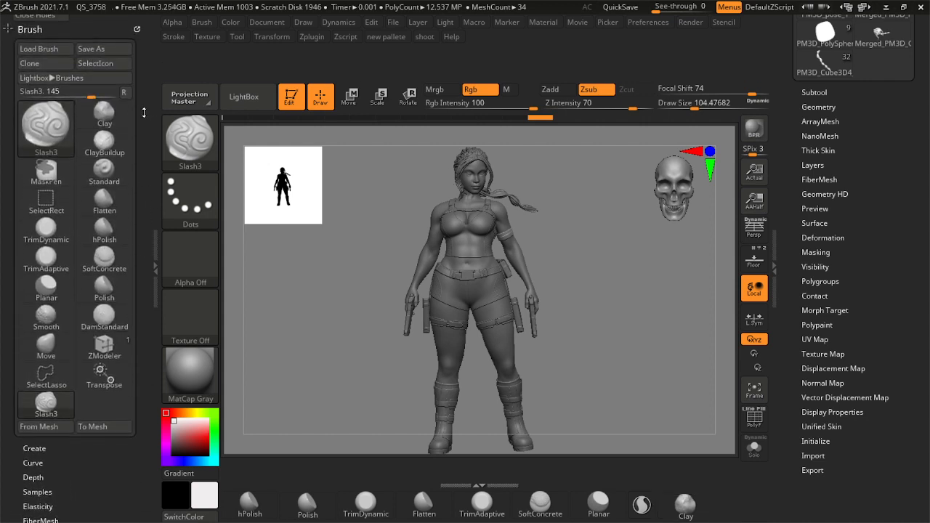
drag(137, 81, 136, 133)
click(27, 82)
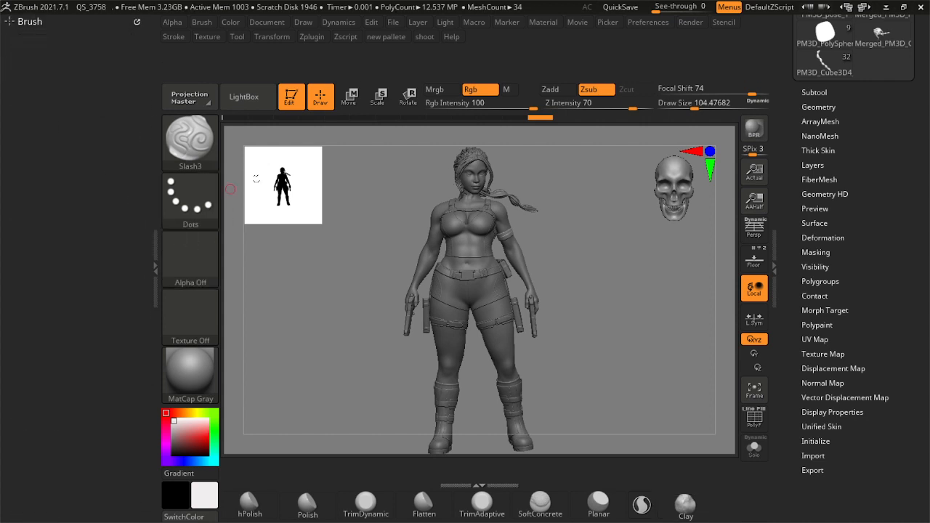
click(153, 270)
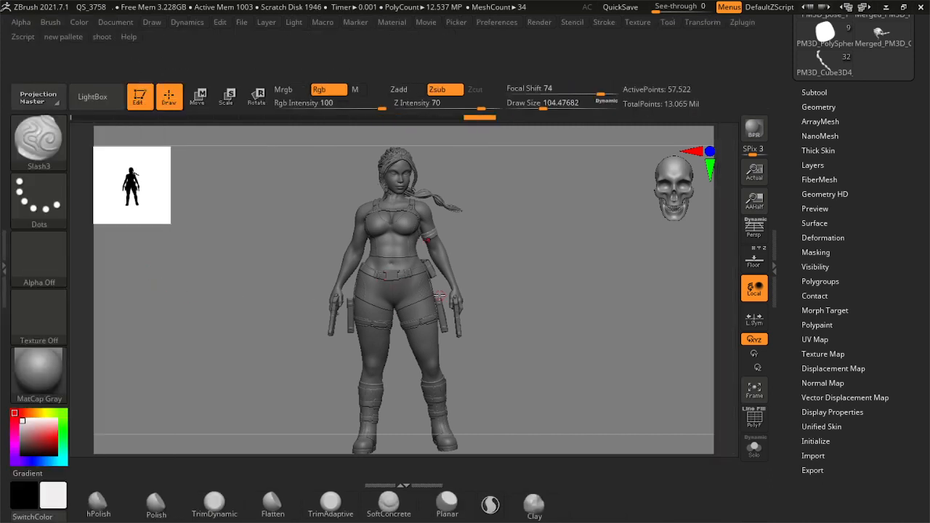
Turn off interface customization in the Config preferences.
click(497, 23)
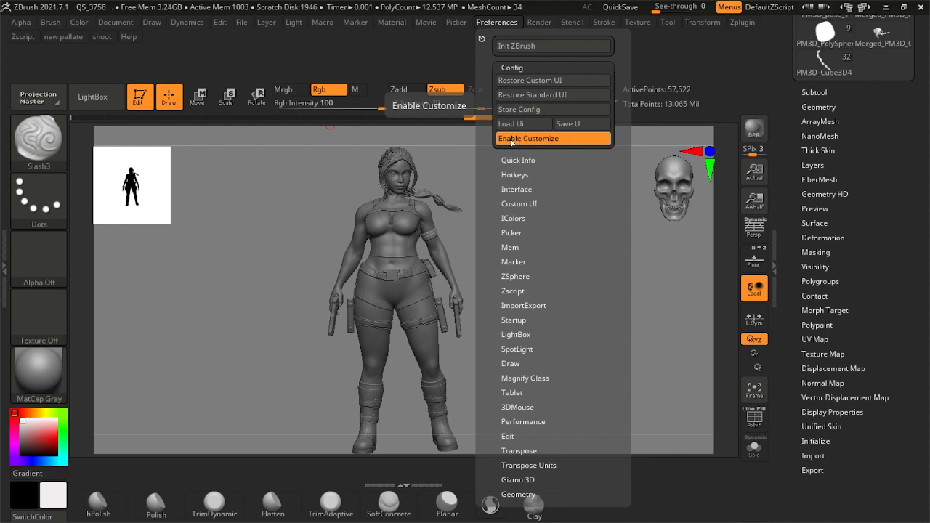
click(521, 139)
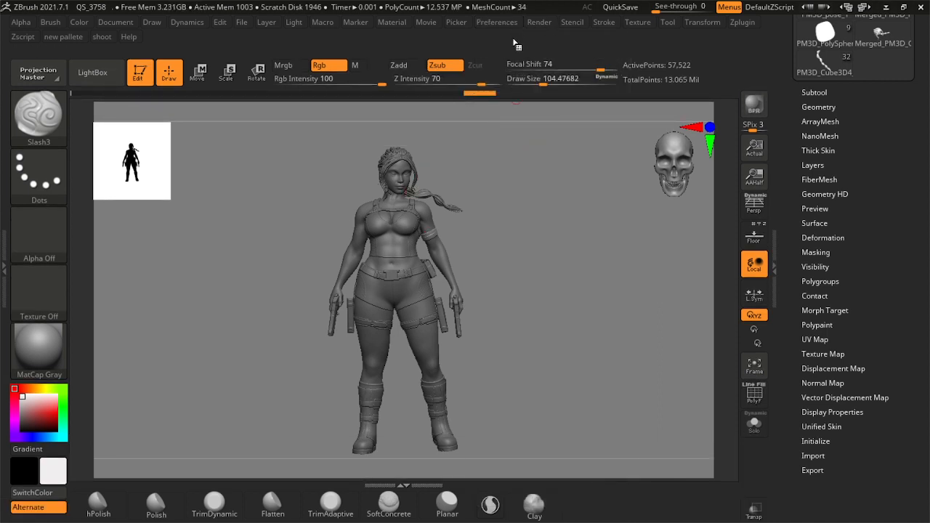